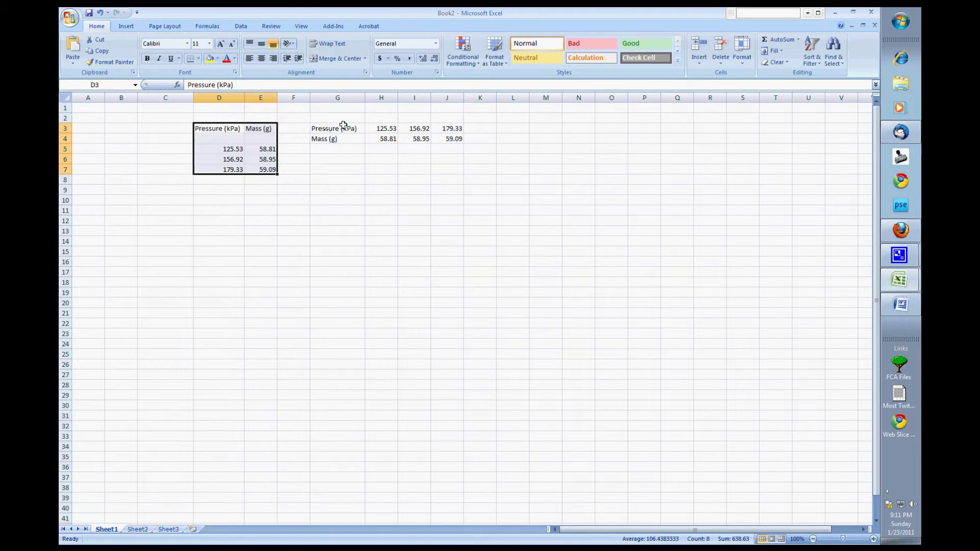
Select the Pressure (kPa) and Mass (g) data in D3:E7.
{"action": "left_click_drag", "start_coordinate": [199, 128], "coordinate": [260, 168]}
Insert a Scatter with Straight Lines chart of mass vs pressure and move it up beside the data.
{"action": "left_click", "coordinate": [127, 27]}
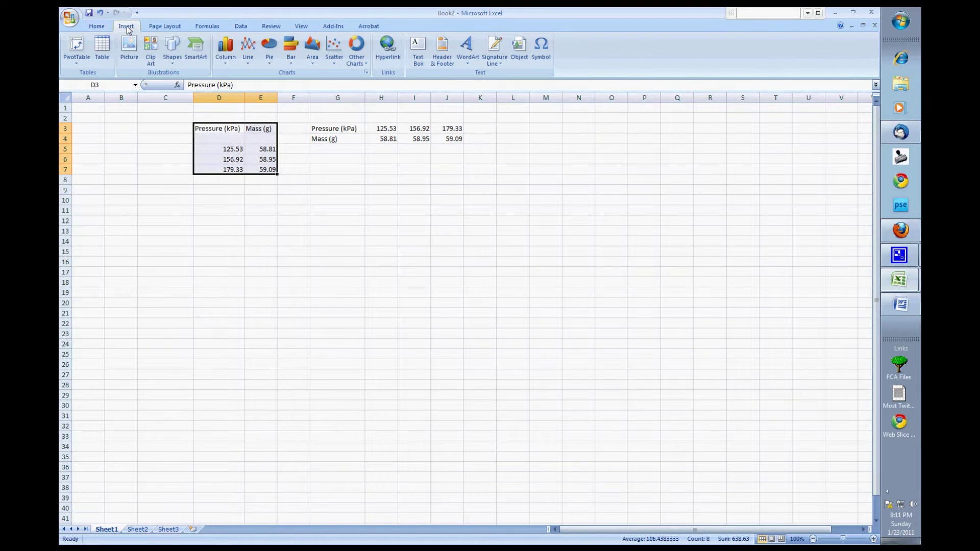
{"action": "left_click", "coordinate": [334, 51]}
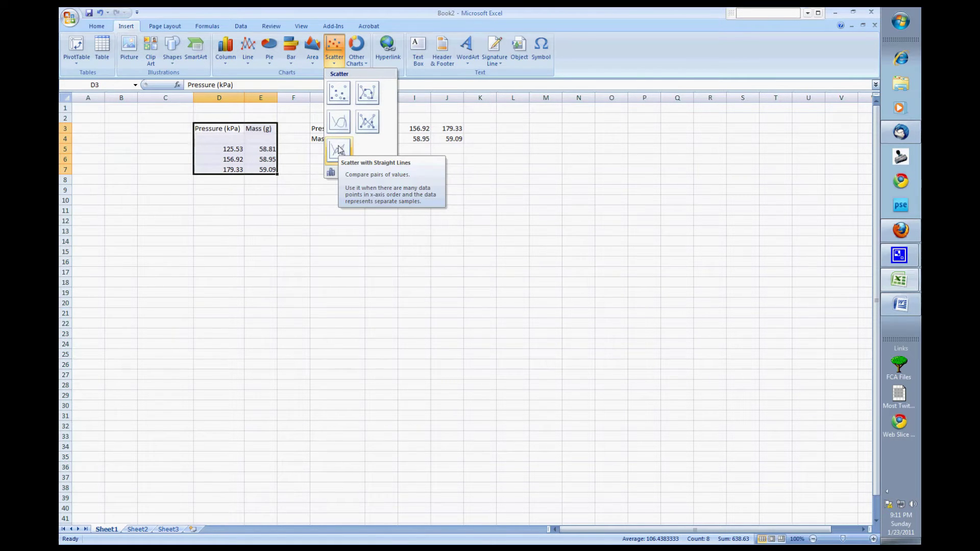
{"action": "left_click", "coordinate": [339, 149]}
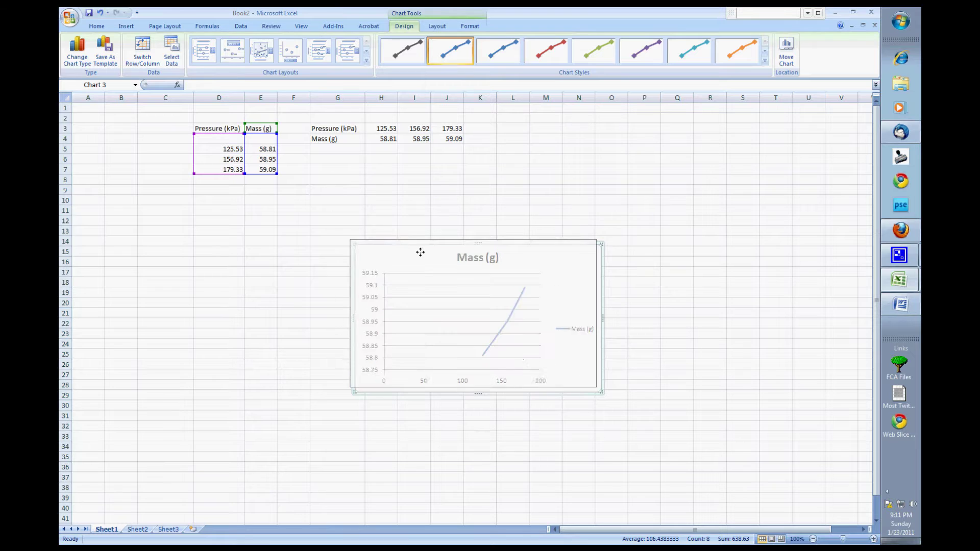
{"action": "left_click_drag", "start_coordinate": [419, 252], "coordinate": [382, 189]}
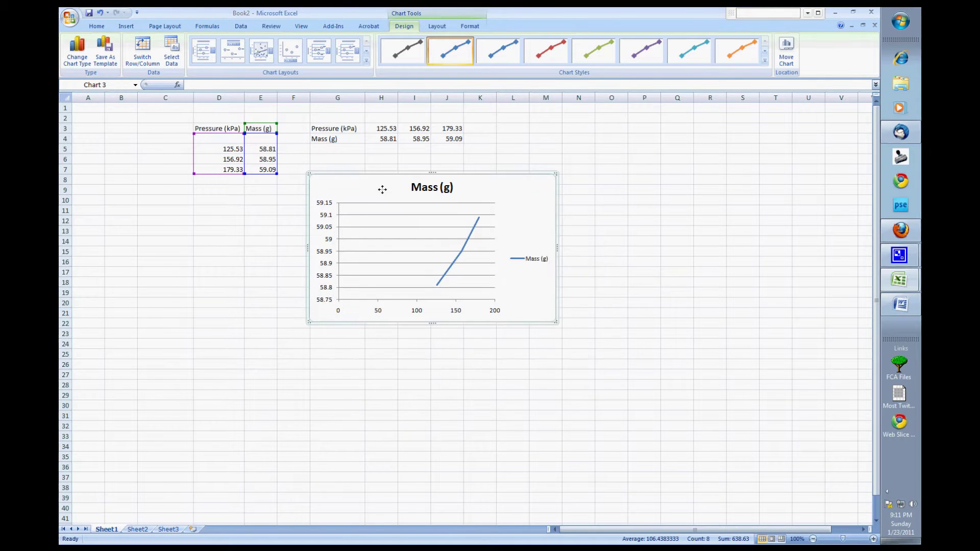
{"action": "right_click", "coordinate": [329, 304]}
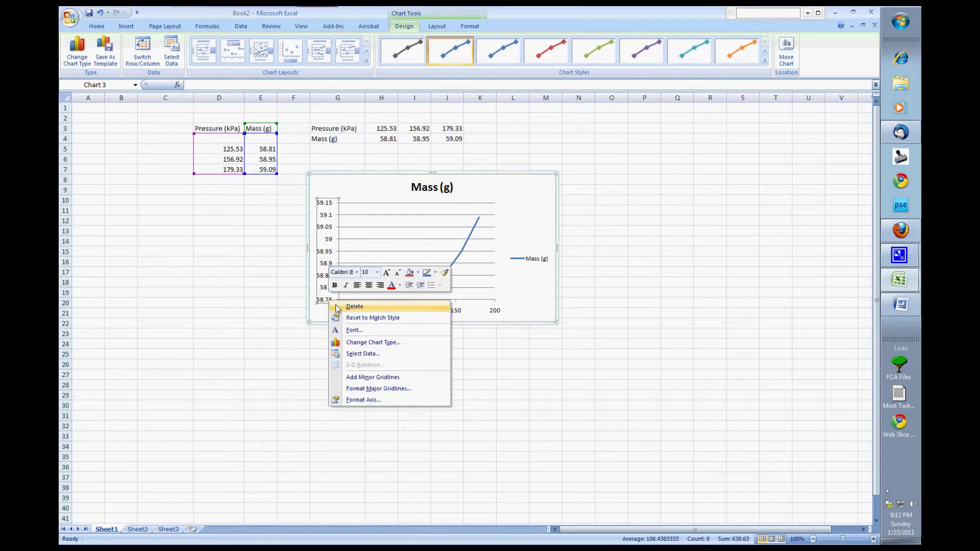
Fix the vertical axis minimum at 0 in Format Axis.
{"action": "left_click", "coordinate": [362, 400]}
{"action": "left_click", "coordinate": [705, 166]}
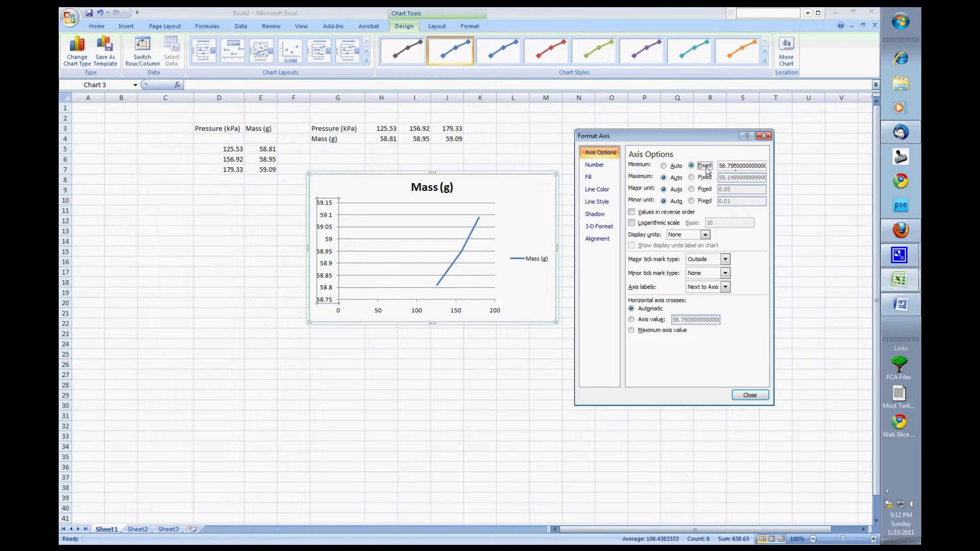
{"action": "double_click", "coordinate": [743, 164]}
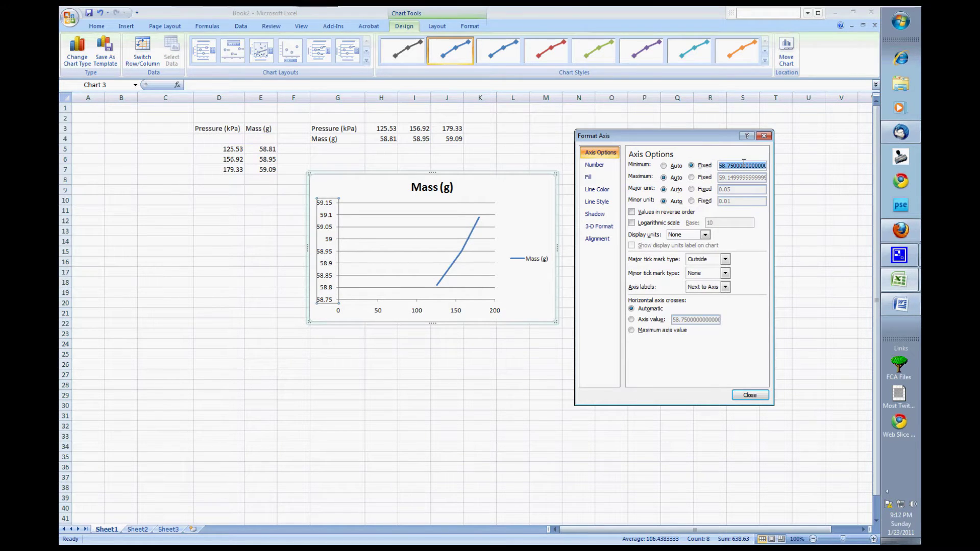
{"action": "type", "text": "0"}
{"action": "left_click", "coordinate": [748, 395]}
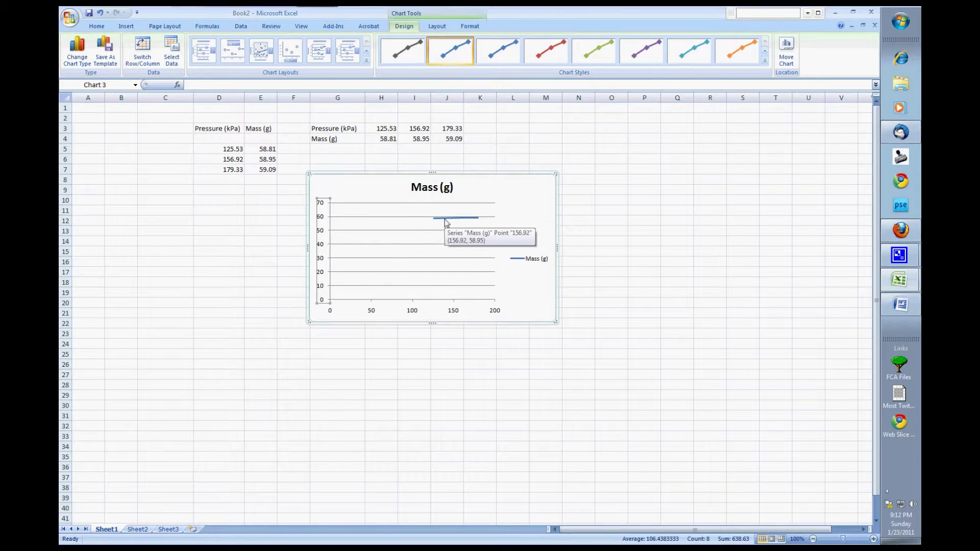
Apply the orange line chart style and add a trendline to the Mass (g) series.
{"action": "left_click", "coordinate": [445, 223]}
{"action": "left_click", "coordinate": [736, 50]}
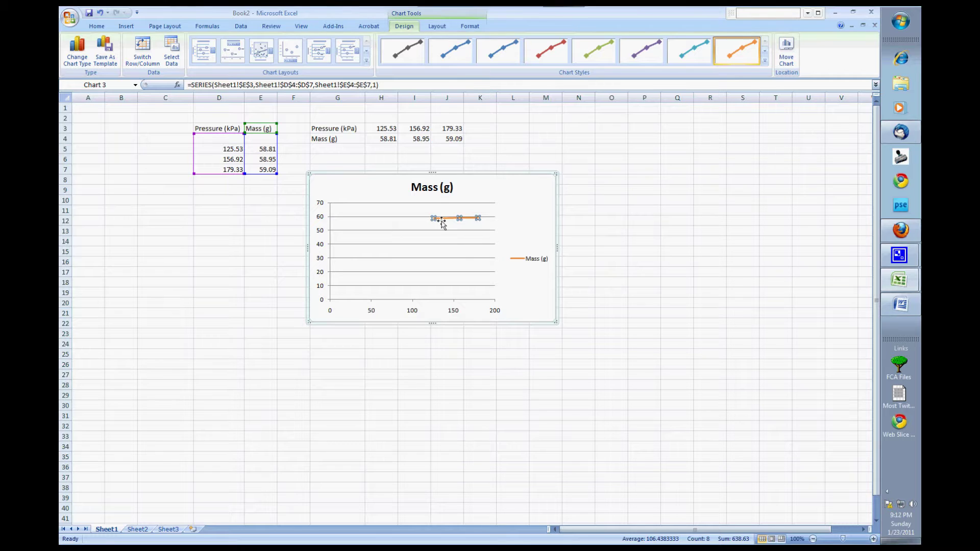
{"action": "right_click", "coordinate": [443, 220]}
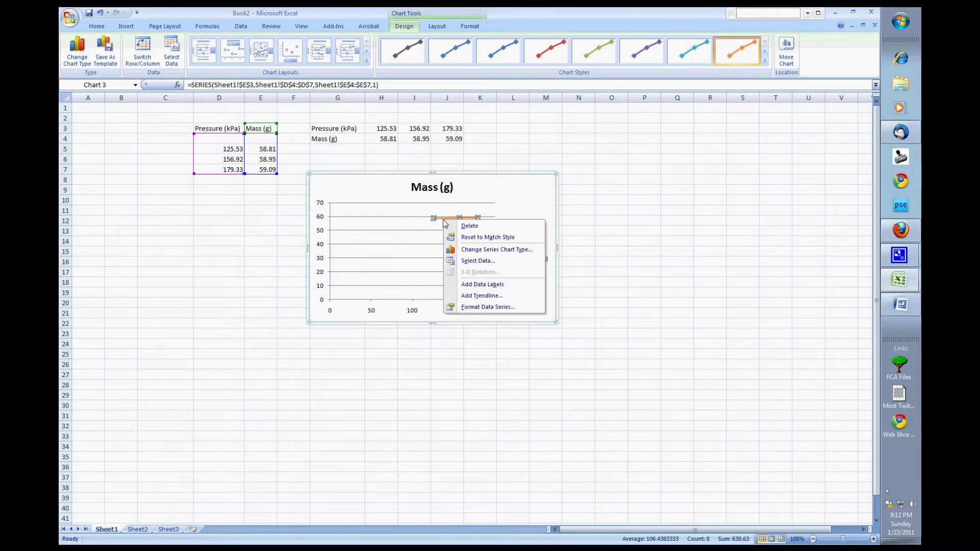
{"action": "left_click", "coordinate": [468, 297]}
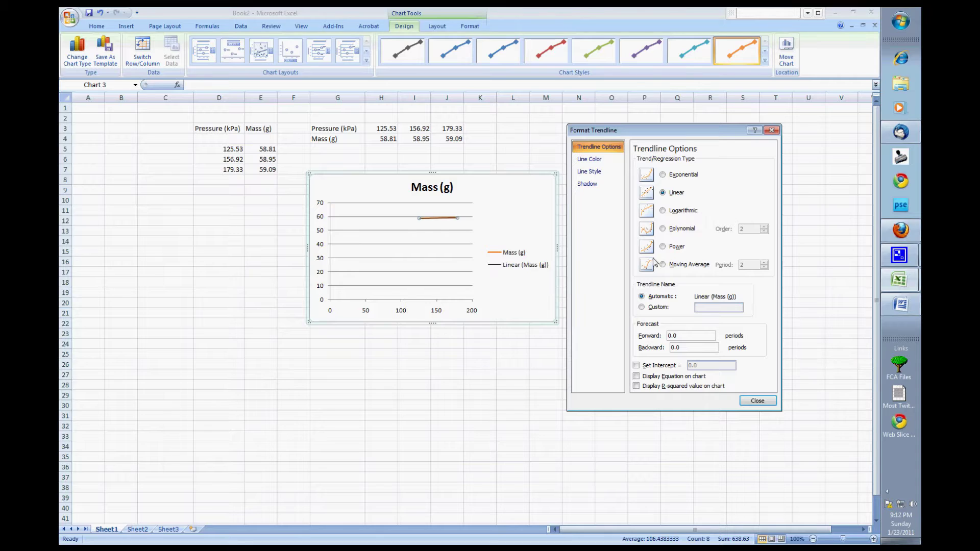
Set the trendline's backward forecast to 125 periods so it reaches pressure 0.
{"action": "double_click", "coordinate": [683, 347]}
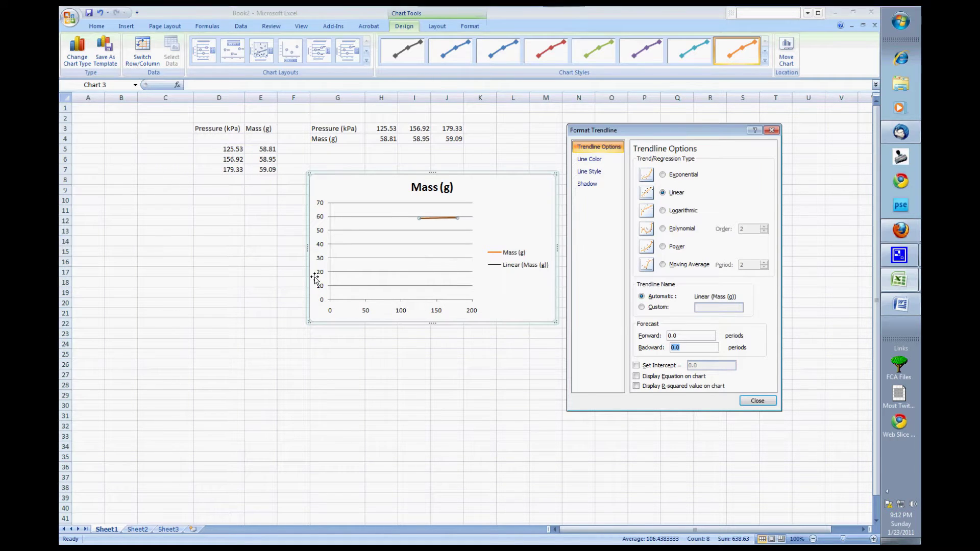
{"action": "type", "text": "125"}
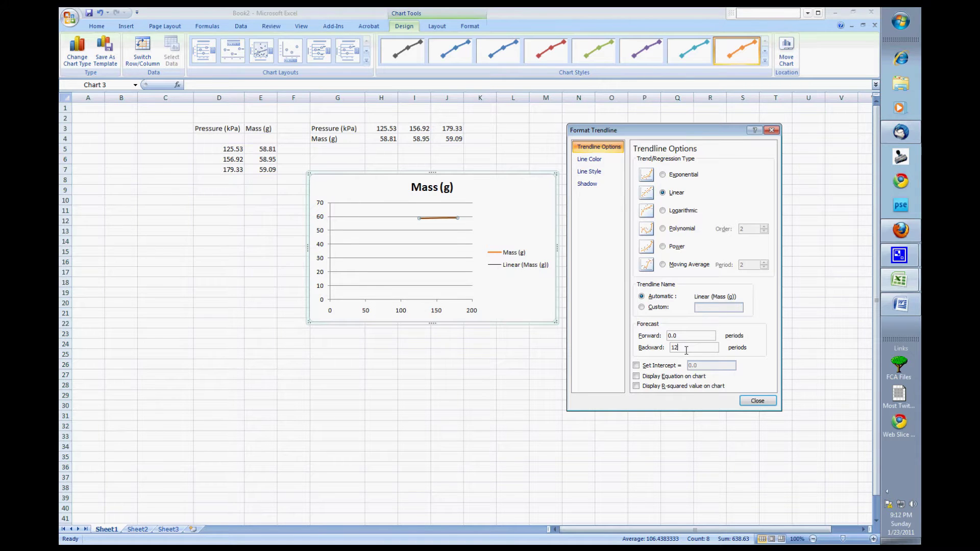
{"action": "left_click", "coordinate": [768, 403]}
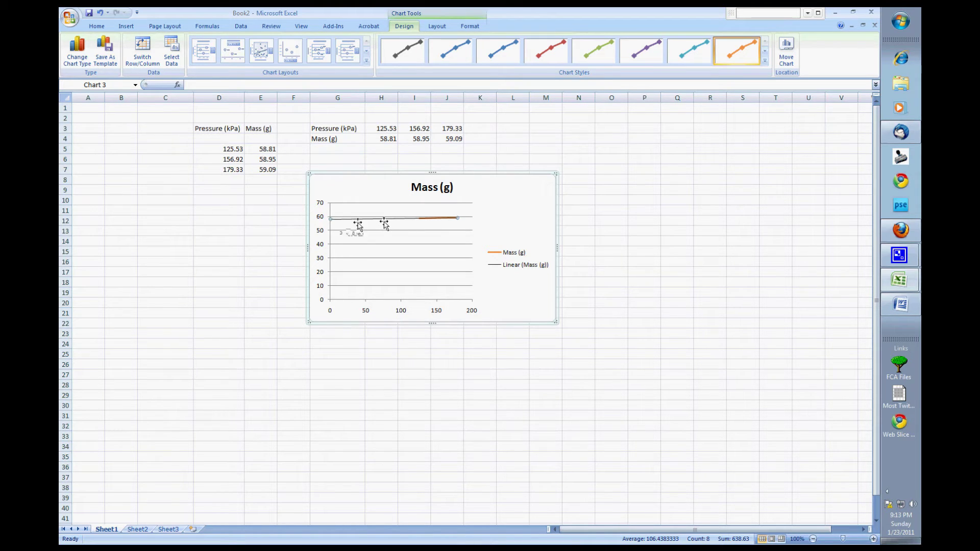
{"action": "mouse_move", "coordinate": [444, 224]}
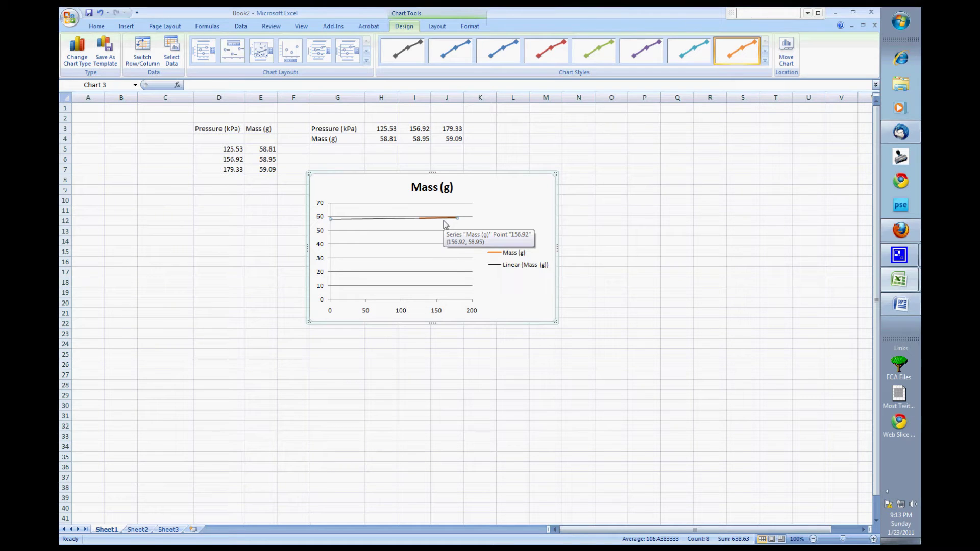
{"action": "left_click", "coordinate": [516, 270]}
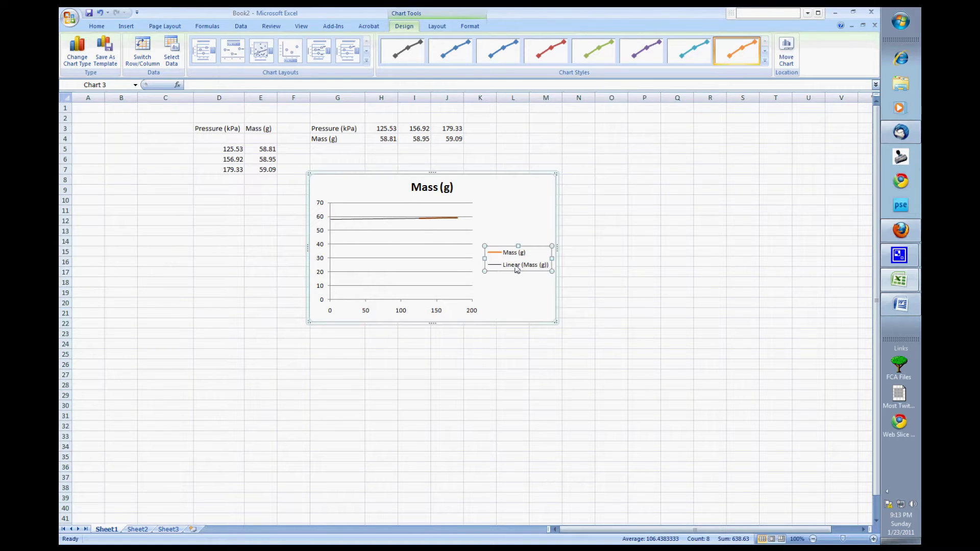
Delete the chart legend and add a horizontal axis title below the axis.
{"action": "key", "text": "Delete"}
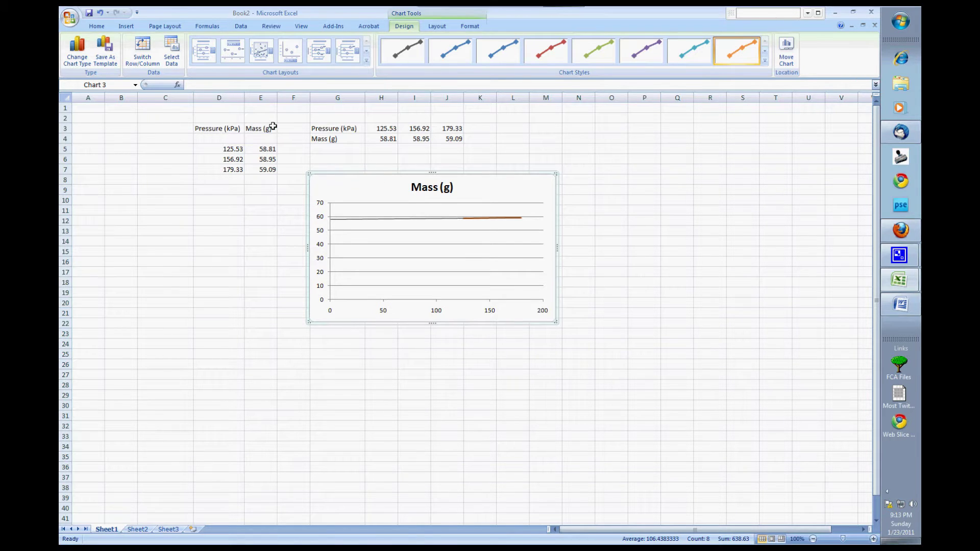
{"action": "left_click", "coordinate": [437, 27]}
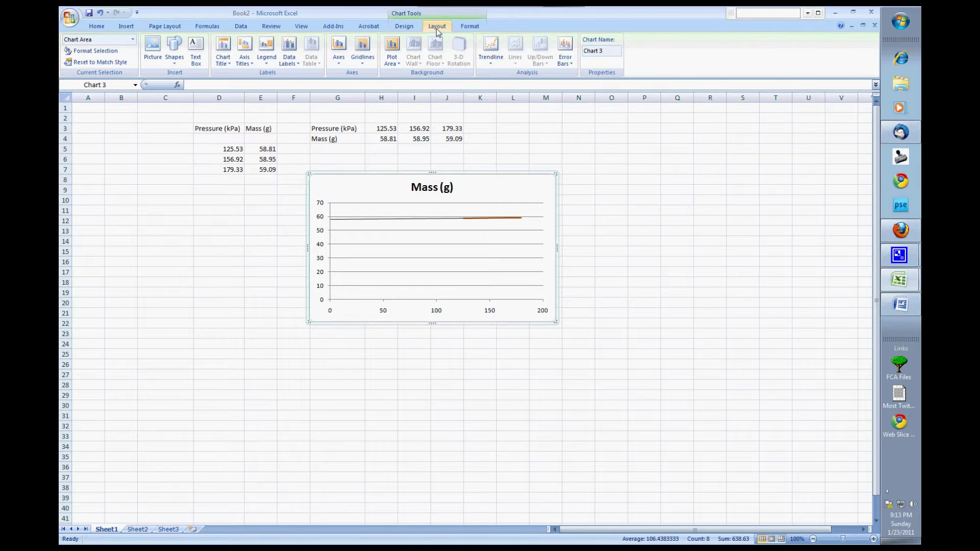
{"action": "left_click", "coordinate": [248, 61]}
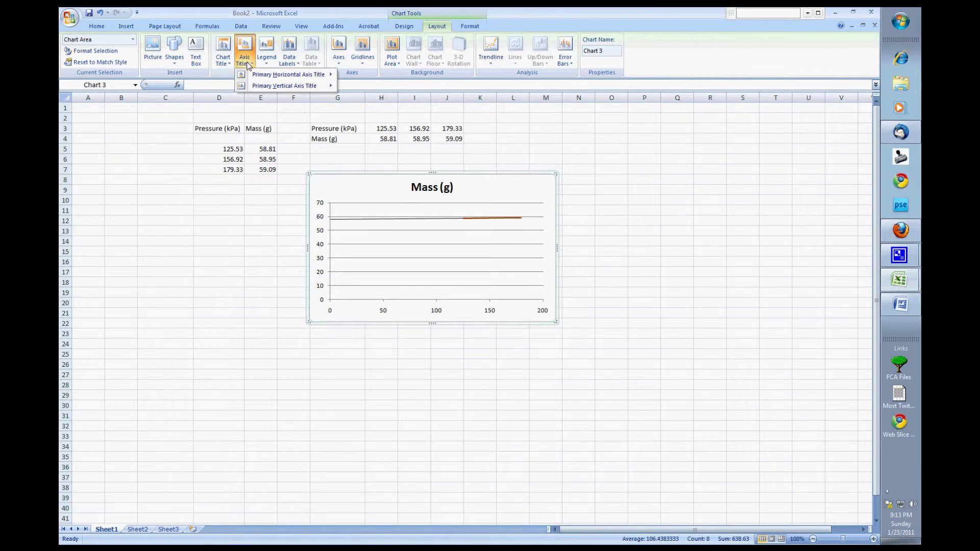
{"action": "mouse_move", "coordinate": [285, 75]}
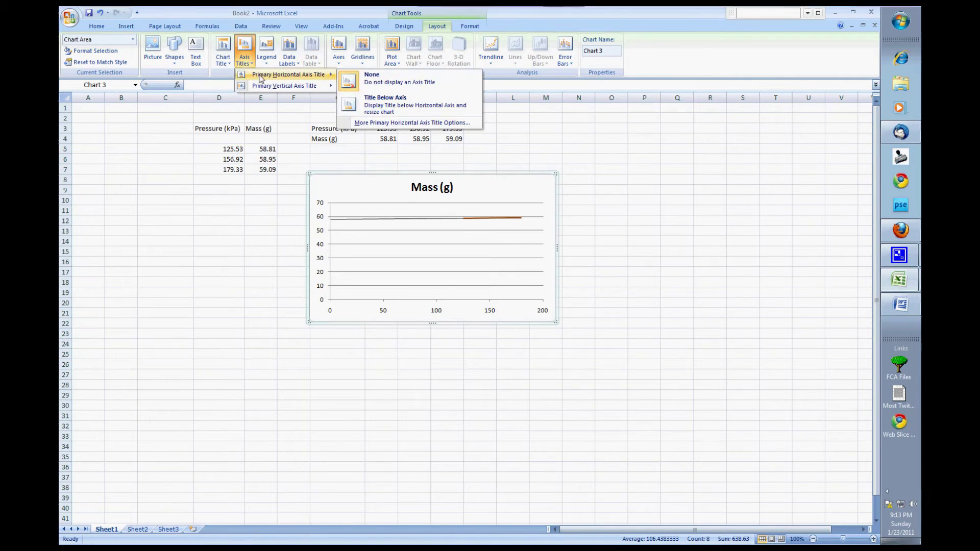
{"action": "left_click", "coordinate": [382, 102]}
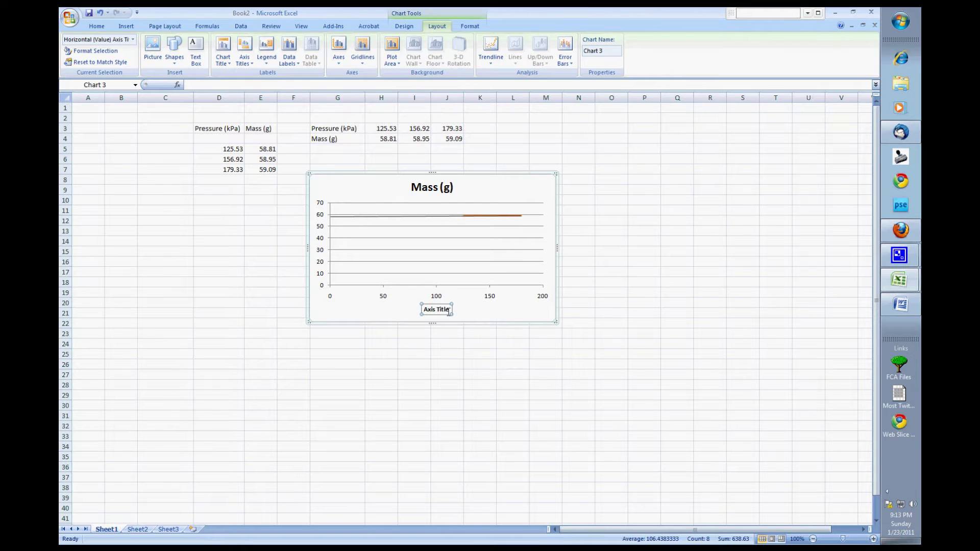
Enter 'Pressure (kPa)' as the horizontal axis title, correcting the misplaced parenthesis.
{"action": "triple_click", "coordinate": [420, 310]}
{"action": "type", "text": "Pressure"}
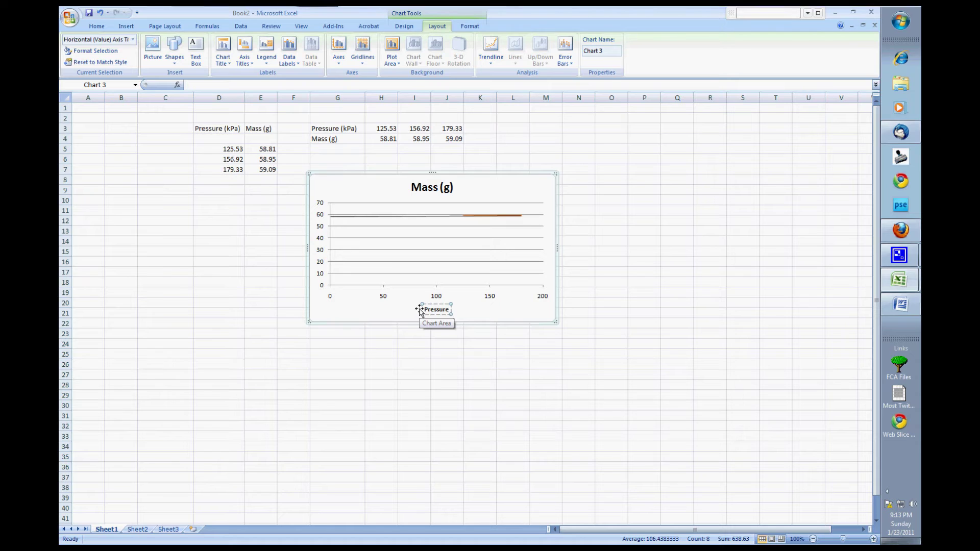
{"action": "type", "text": " k"}
{"action": "type", "text": "(Pa"}
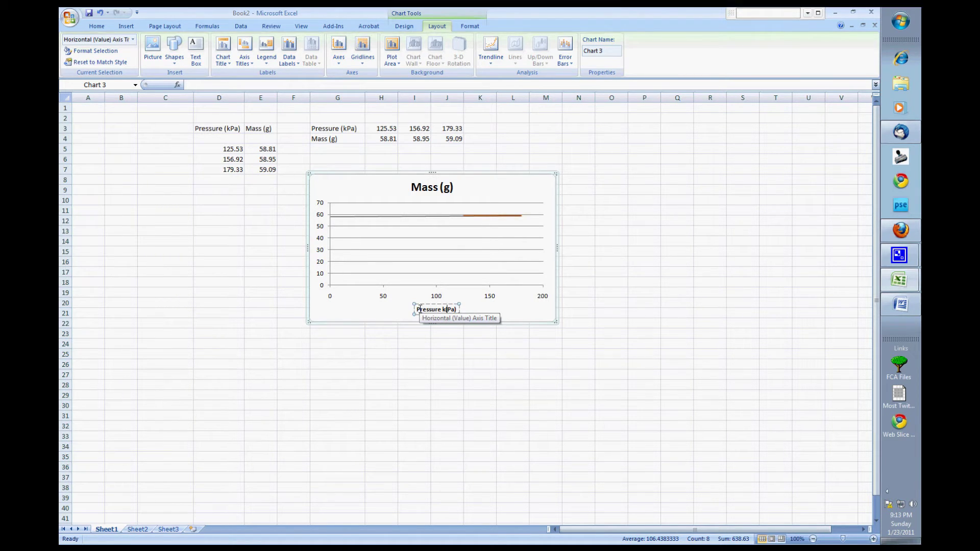
{"action": "key", "text": "Delete"}
{"action": "key", "text": "Left"}
{"action": "type", "text": "("}
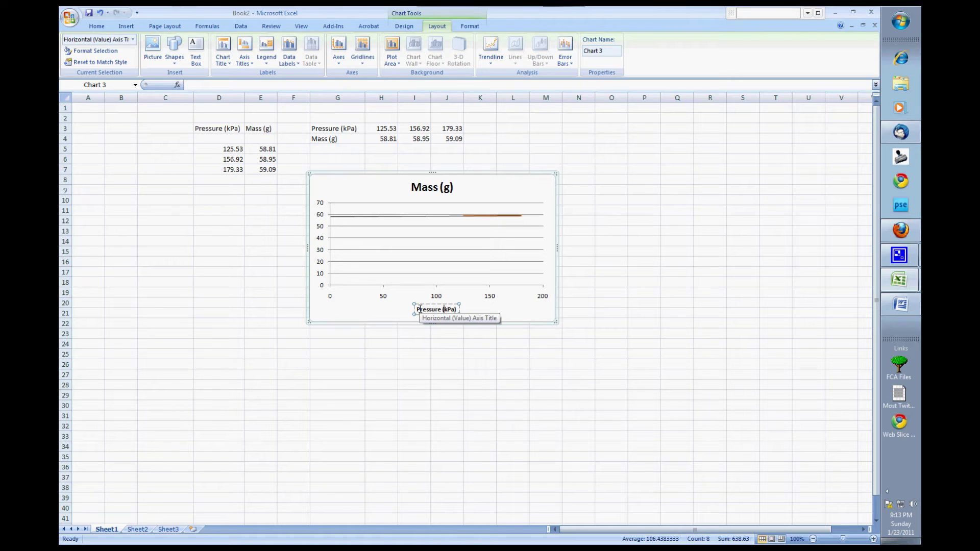
Add a rotated vertical axis title and replace its placeholder with 'Mass (g)'.
{"action": "left_click", "coordinate": [254, 60]}
{"action": "mouse_move", "coordinate": [286, 85]}
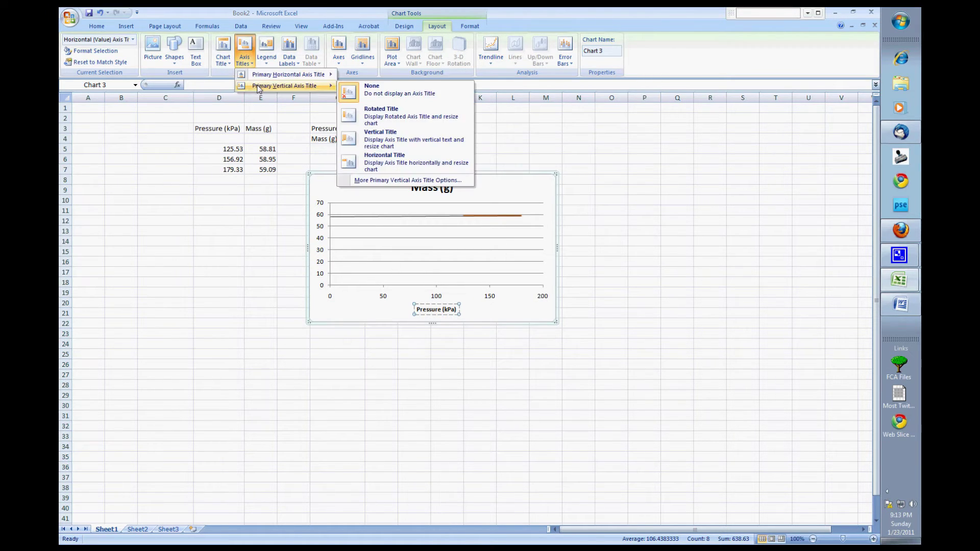
{"action": "left_click", "coordinate": [392, 121]}
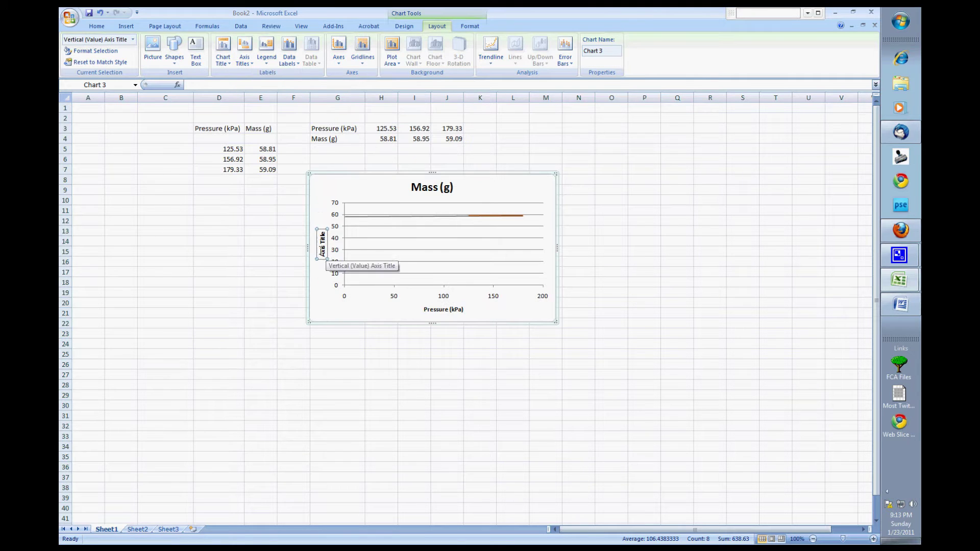
{"action": "left_click", "coordinate": [321, 249]}
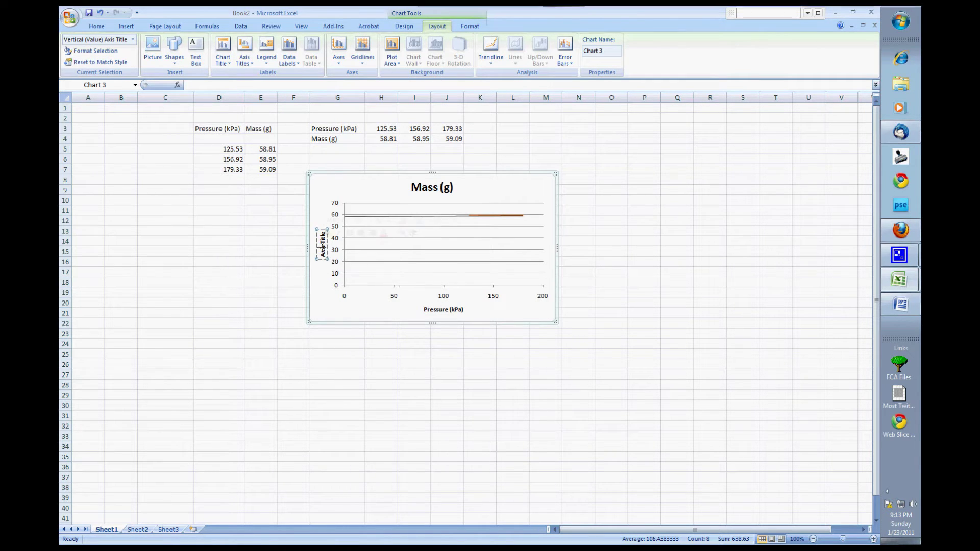
{"action": "key", "text": "BackSpace"}
{"action": "key", "text": "BackSpace"}
{"action": "key", "text": "BackSpace"}
{"action": "key", "text": "BackSpace"}
{"action": "key", "text": "BackSpace"}
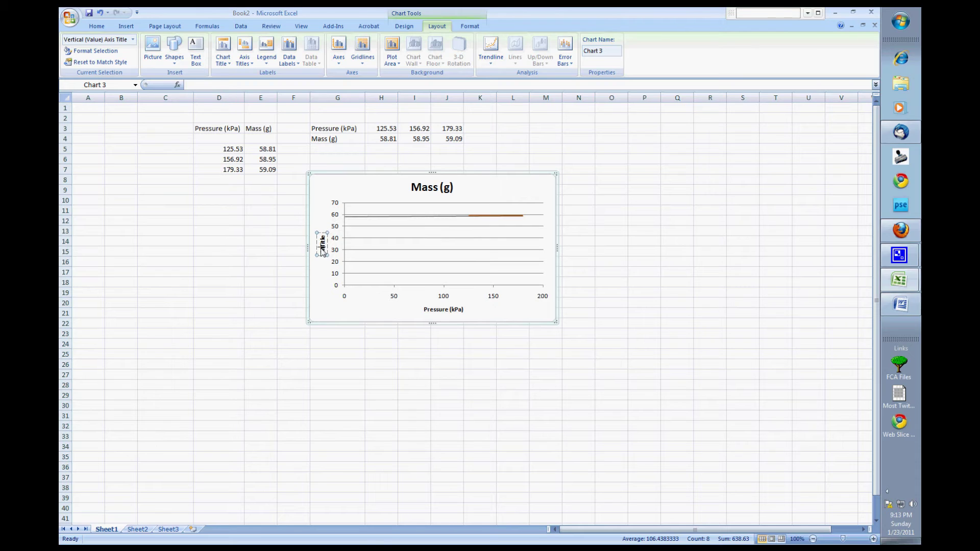
{"action": "type", "text": "Mass "}
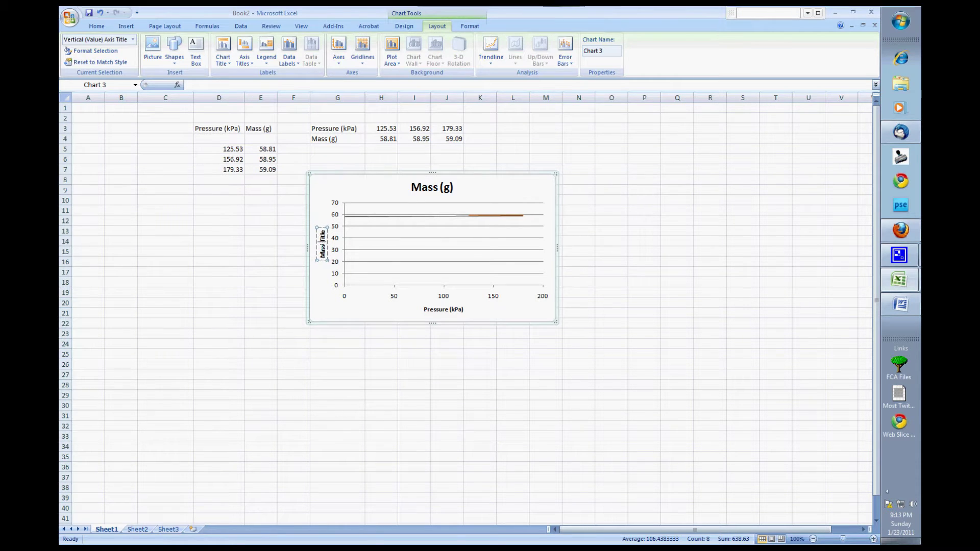
{"action": "type", "text": "(g)"}
{"action": "key", "text": "Delete"}
{"action": "key", "text": "Delete"}
{"action": "key", "text": "Delete"}
{"action": "key", "text": "Delete"}
{"action": "key", "text": "Delete"}
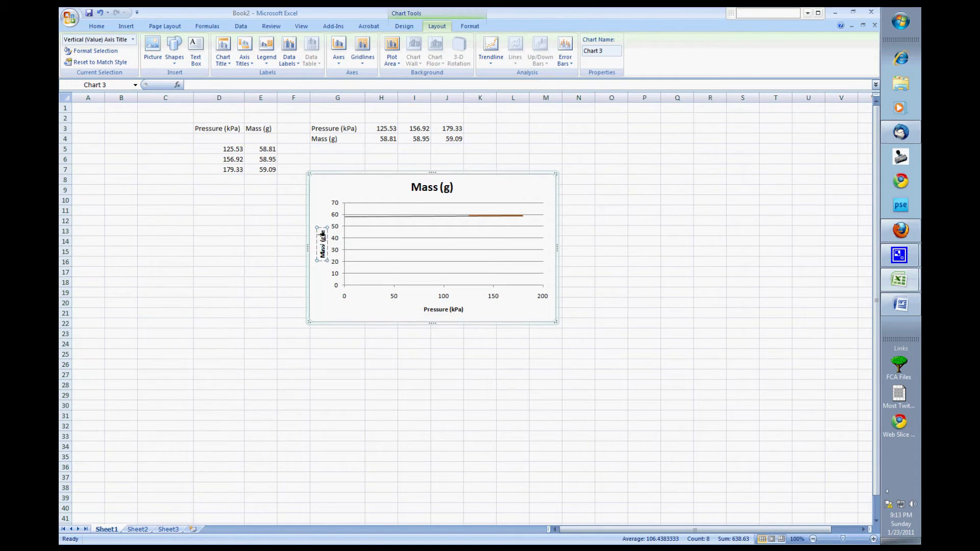
{"action": "left_click", "coordinate": [489, 319]}
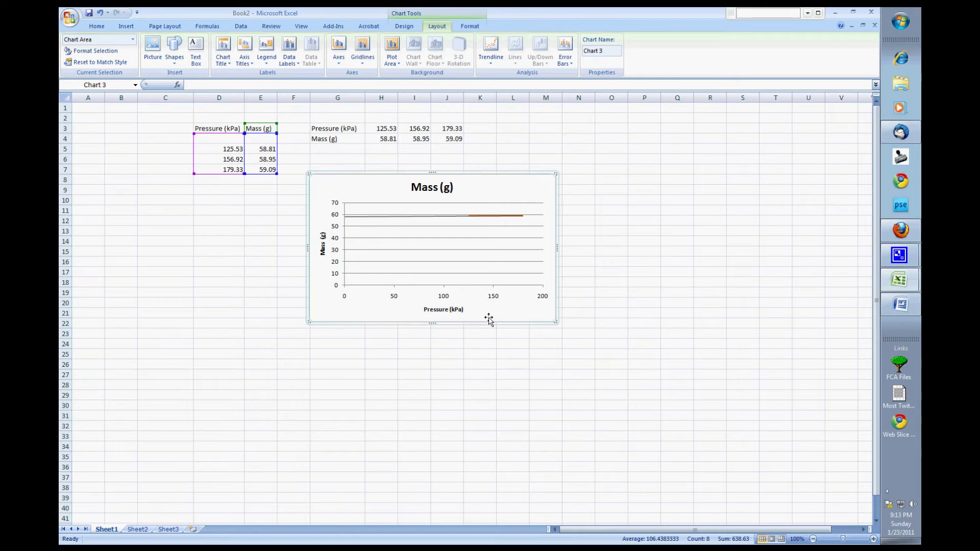
{"action": "left_click", "coordinate": [445, 188]}
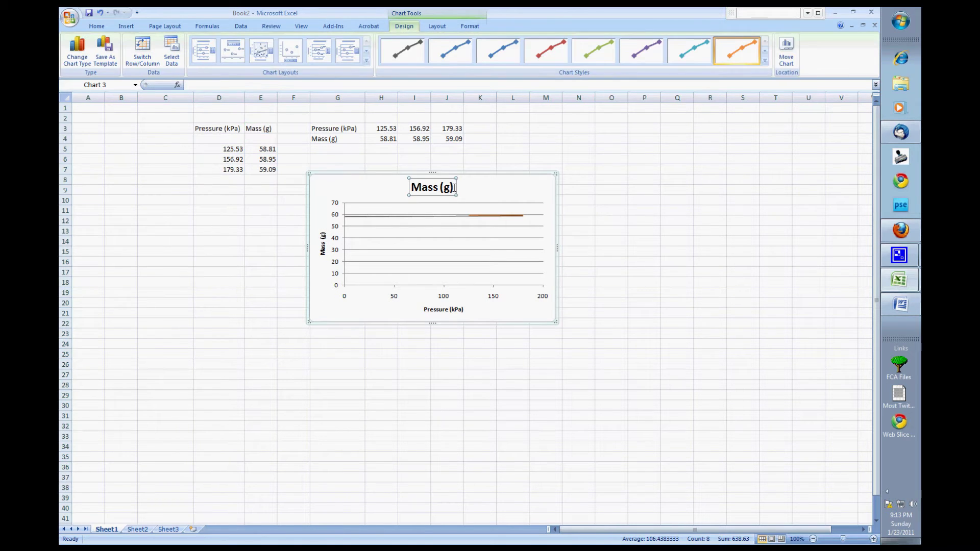
Replace the chart title text with 'The Correlation of Pressure and Mass in a Bottle When Air is Added'.
{"action": "left_click", "coordinate": [432, 187]}
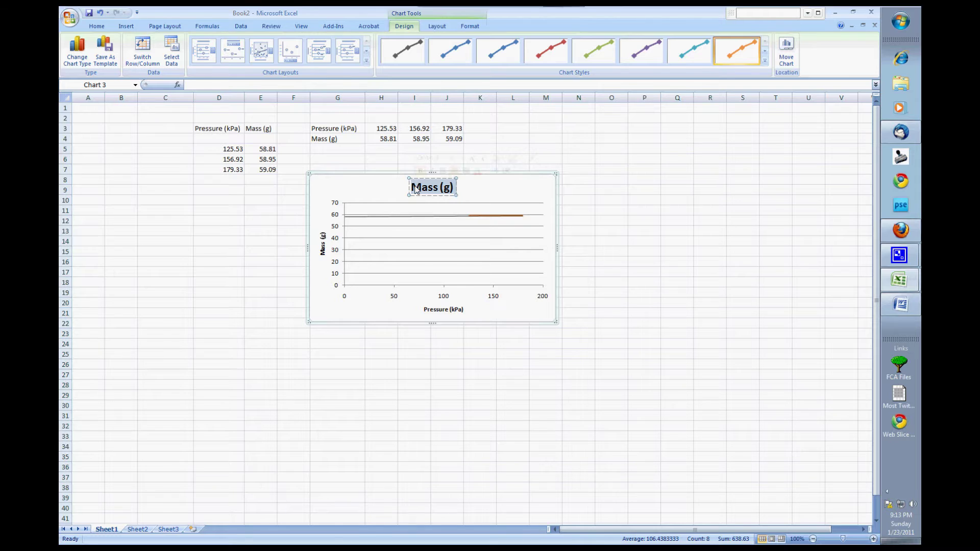
{"action": "type", "text": "The C"}
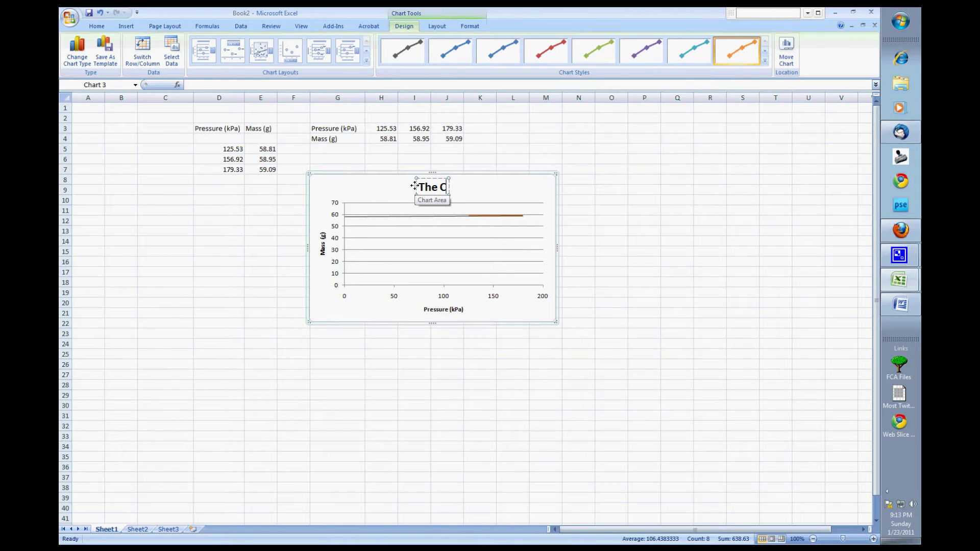
{"action": "type", "text": "orre"}
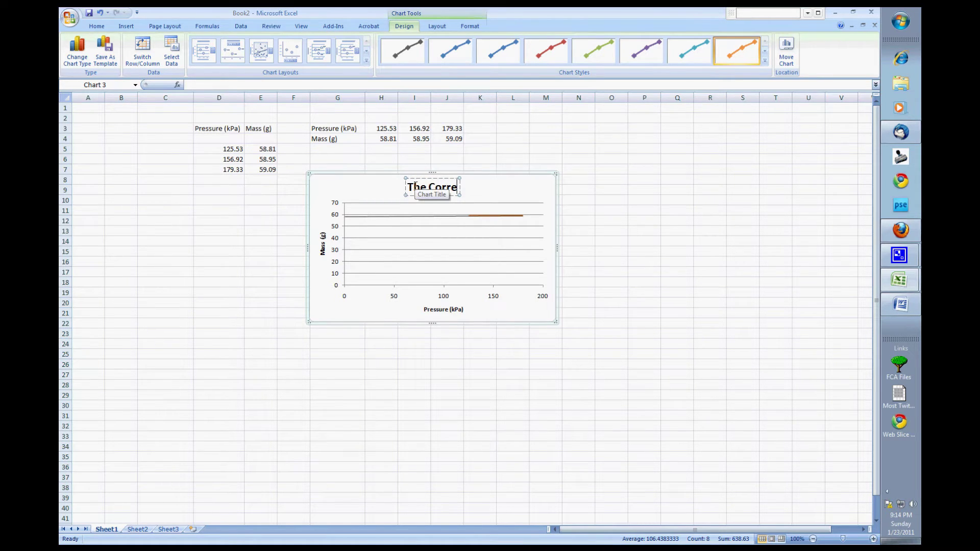
{"action": "type", "text": "lation of Pre"}
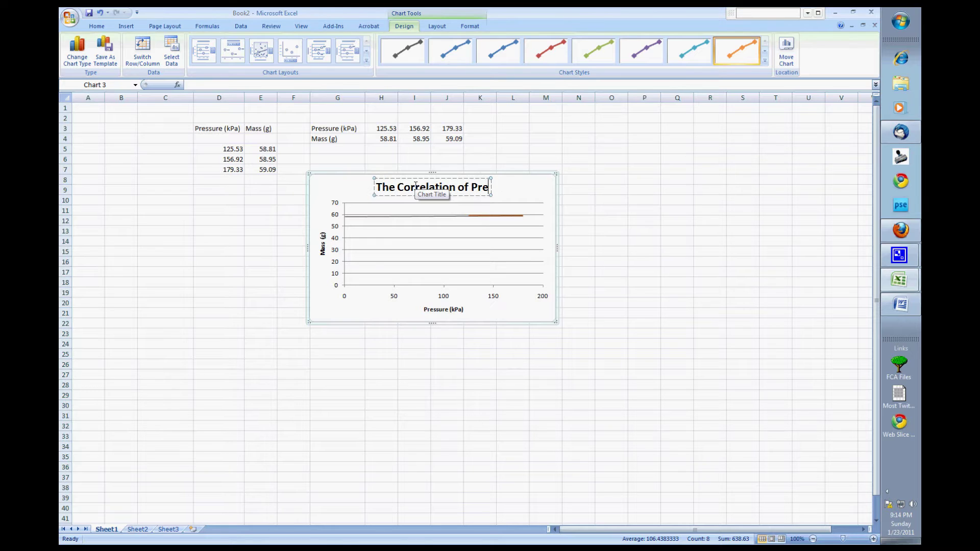
{"action": "type", "text": "ssure"}
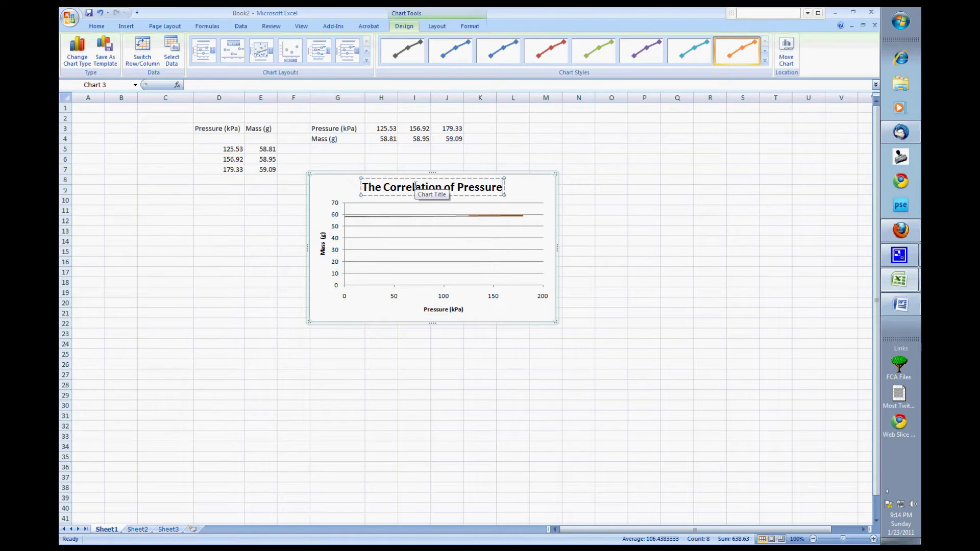
{"action": "type", "text": " and Mass"}
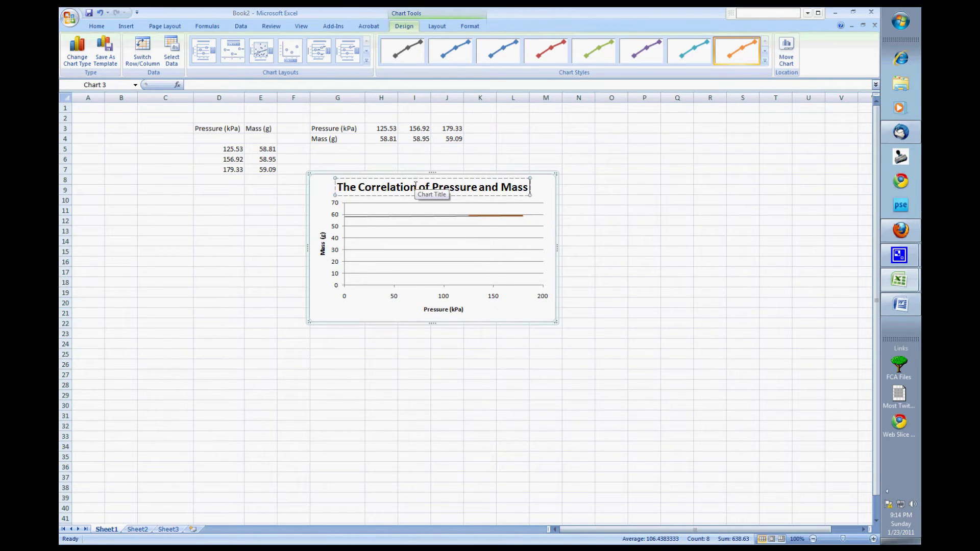
{"action": "type", "text": " in a Bo"}
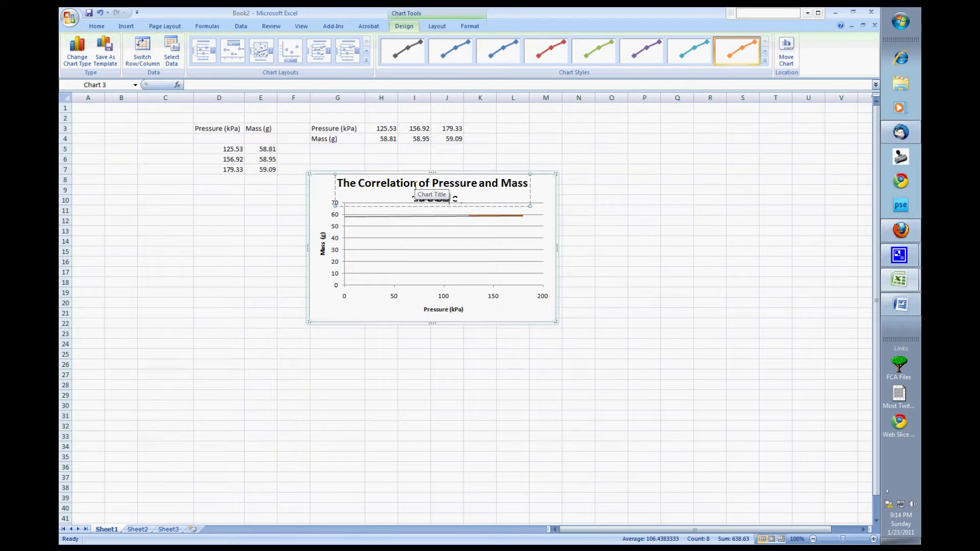
{"action": "type", "text": "ttle When A"}
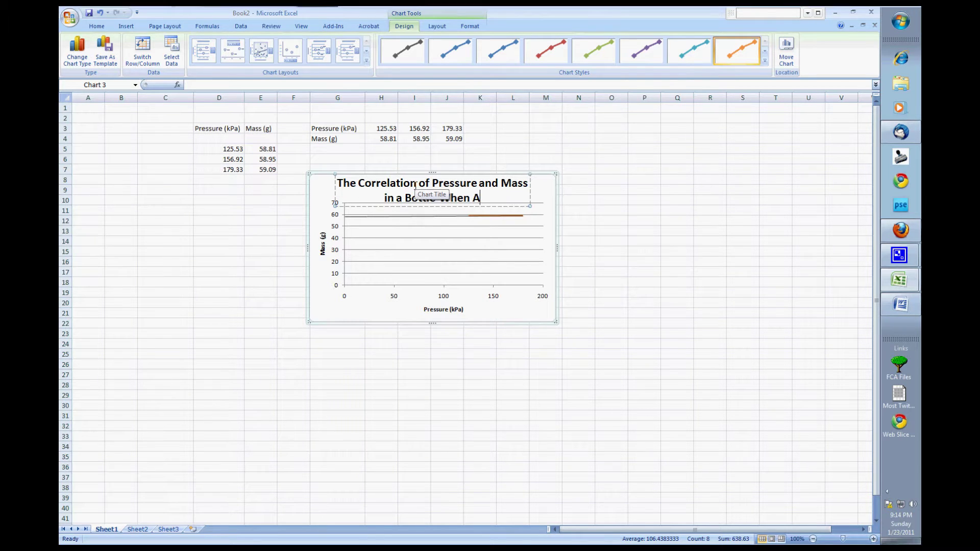
{"action": "type", "text": "ir"}
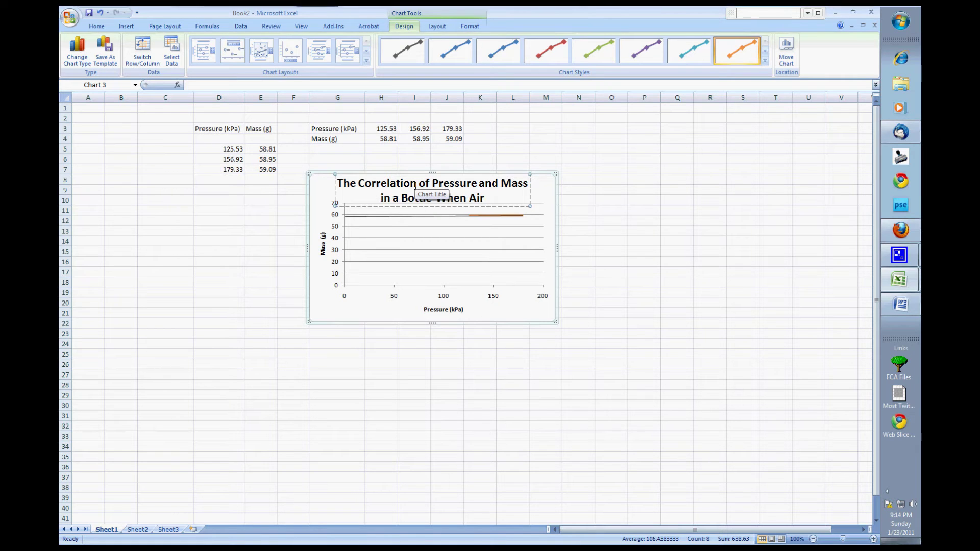
{"action": "type", "text": "is Added"}
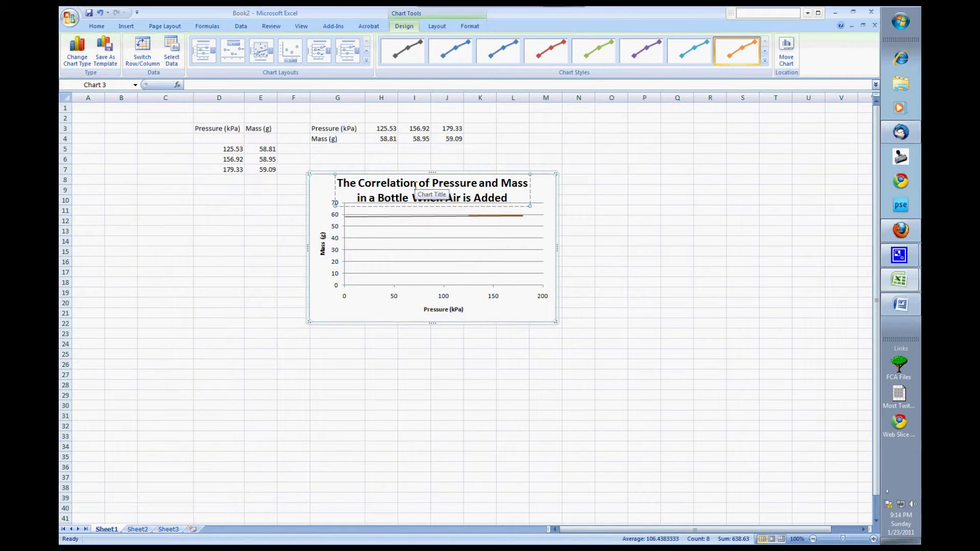
{"action": "left_click", "coordinate": [415, 305]}
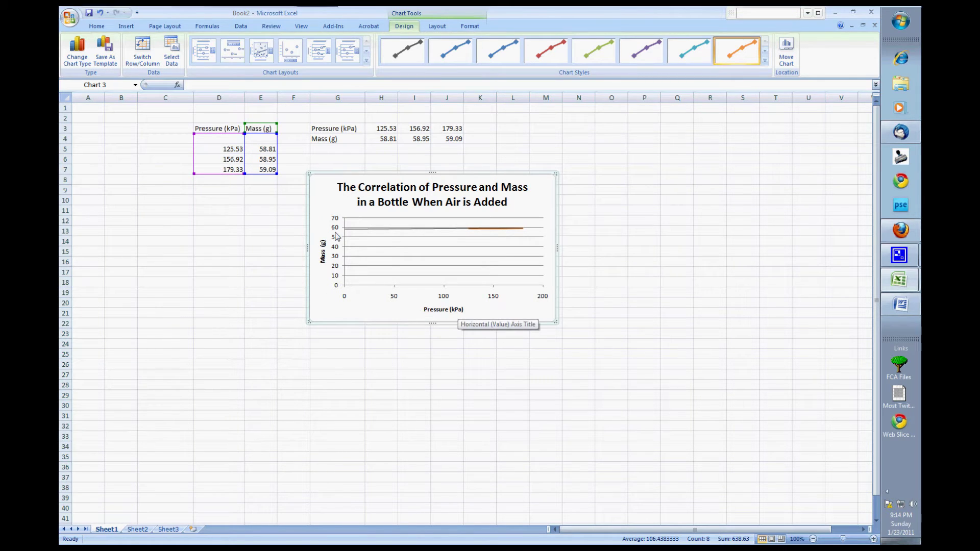
Add data labels to the series, showing 58.81, 58.95 and 59.09.
{"action": "left_click", "coordinate": [483, 230]}
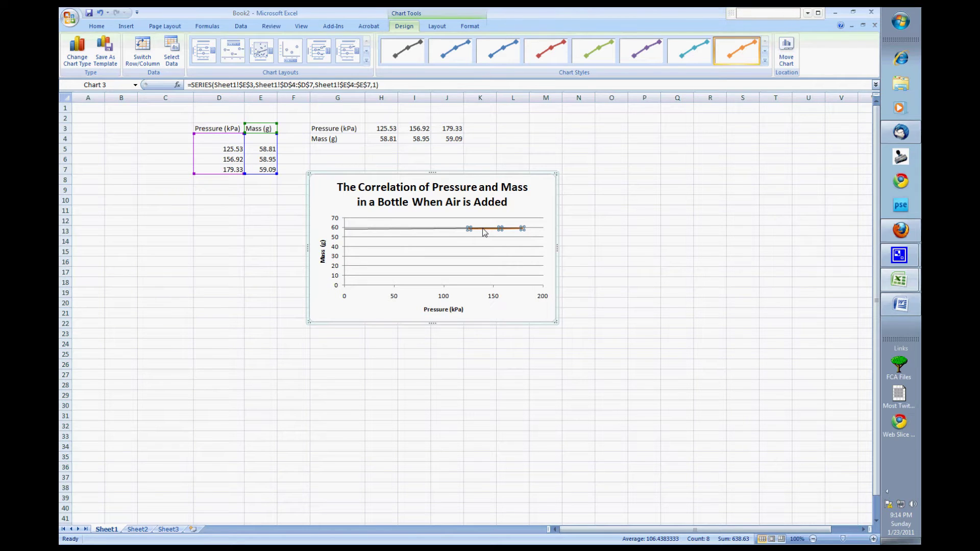
{"action": "right_click", "coordinate": [484, 233]}
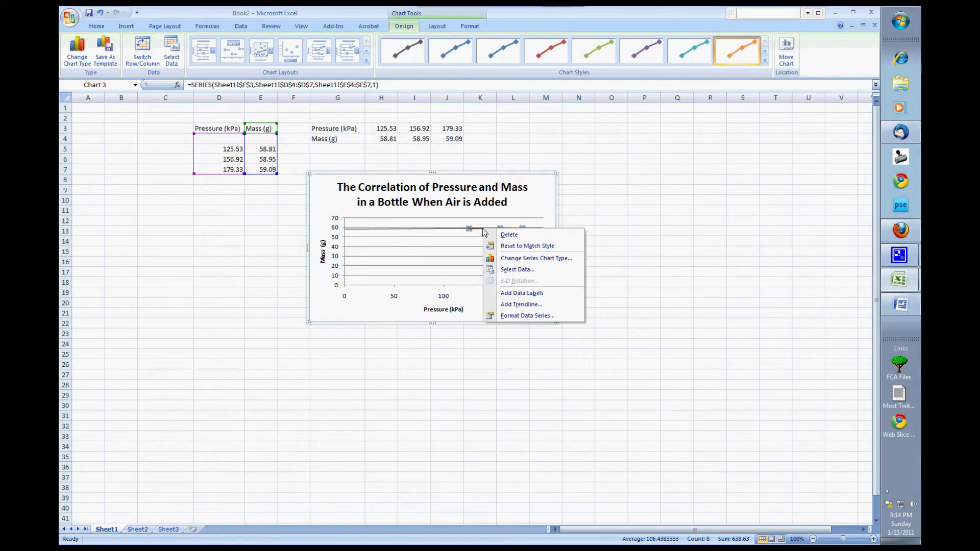
{"action": "left_click", "coordinate": [515, 292]}
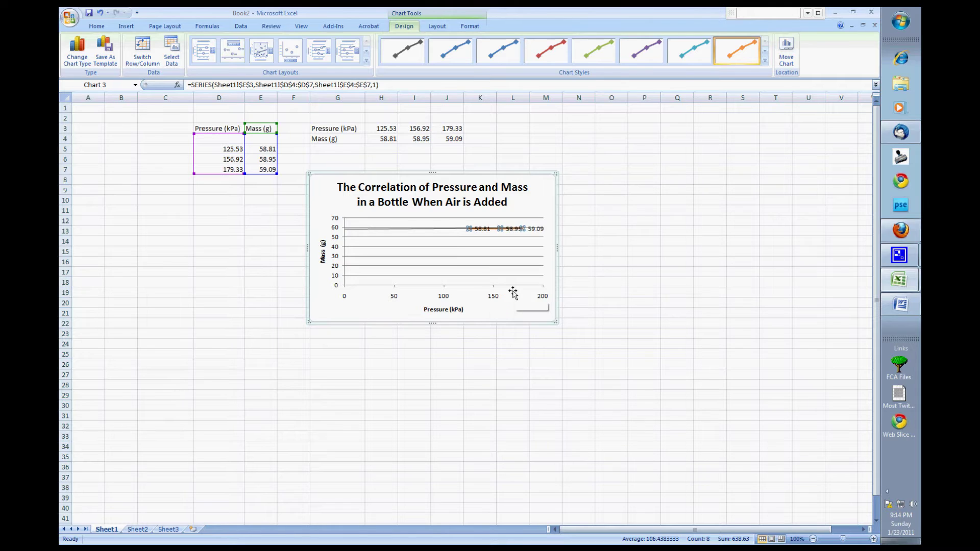
Set the data label position to Above the points.
{"action": "right_click", "coordinate": [491, 232]}
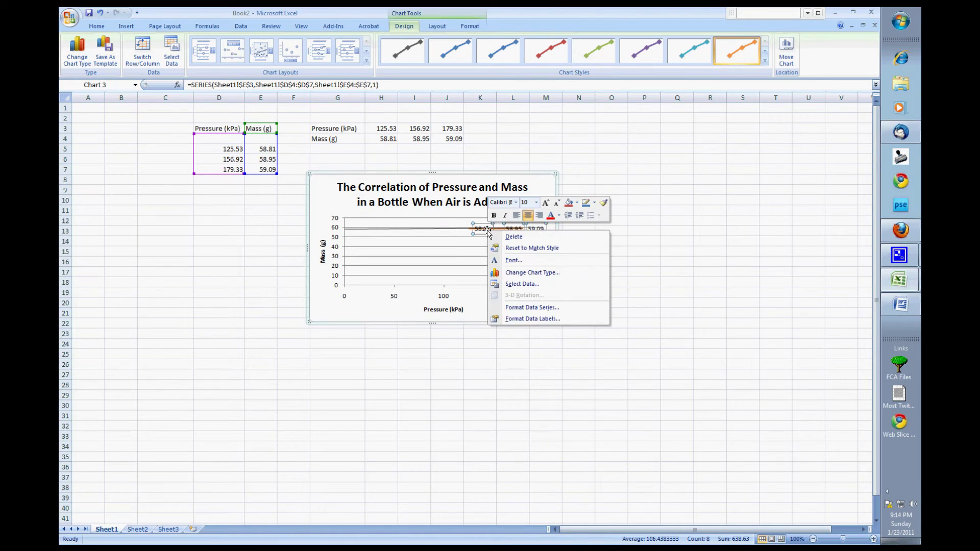
{"action": "left_click", "coordinate": [518, 320]}
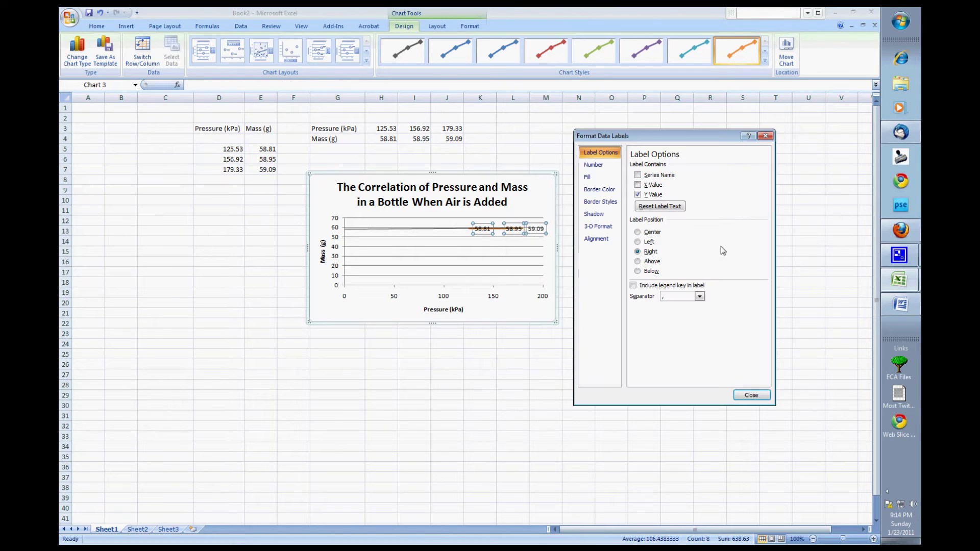
{"action": "left_click", "coordinate": [644, 262]}
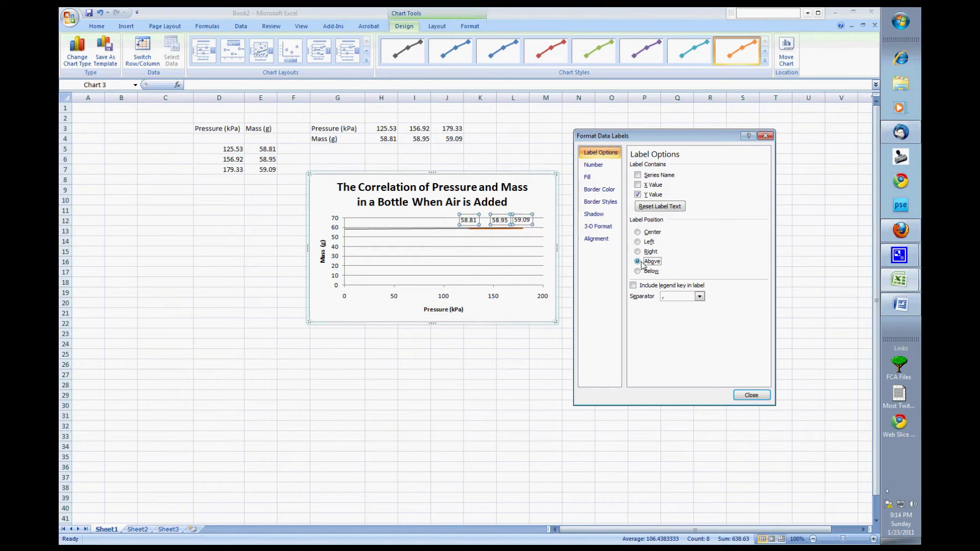
{"action": "left_click", "coordinate": [748, 396]}
{"action": "left_click", "coordinate": [538, 314]}
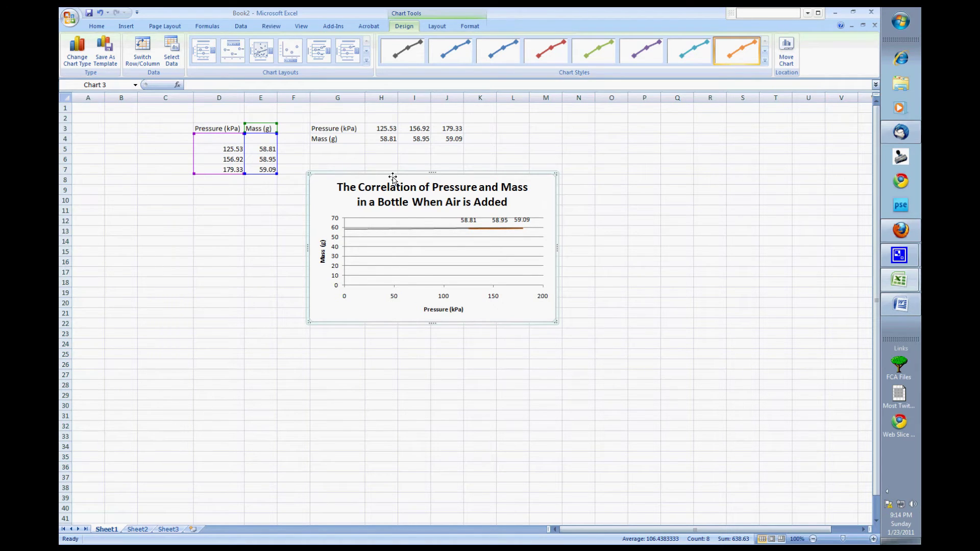
{"action": "right_click", "coordinate": [393, 178]}
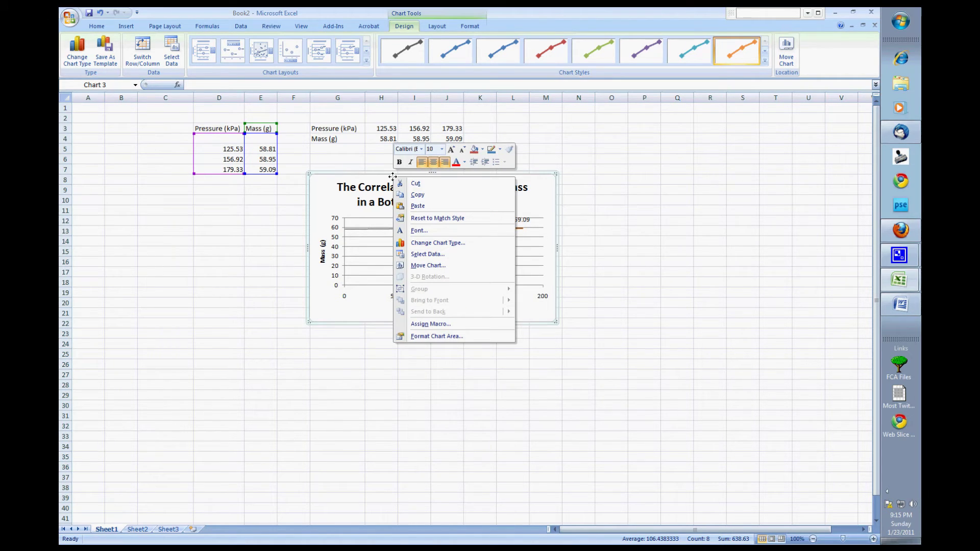
Copy the chart into the blank Word document and enlarge it across the page.
{"action": "left_click", "coordinate": [414, 195]}
{"action": "key", "text": "alt+Tab"}
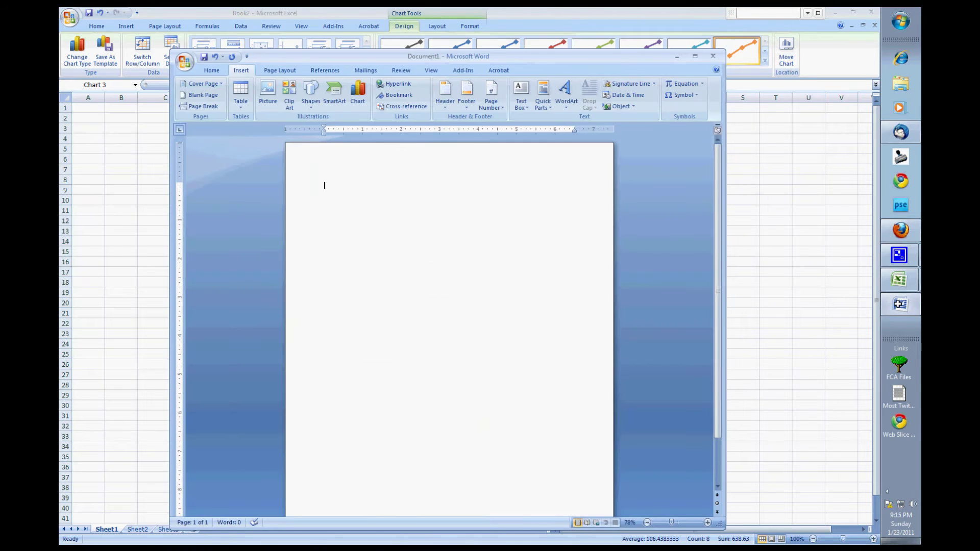
{"action": "key", "text": "ctrl+v"}
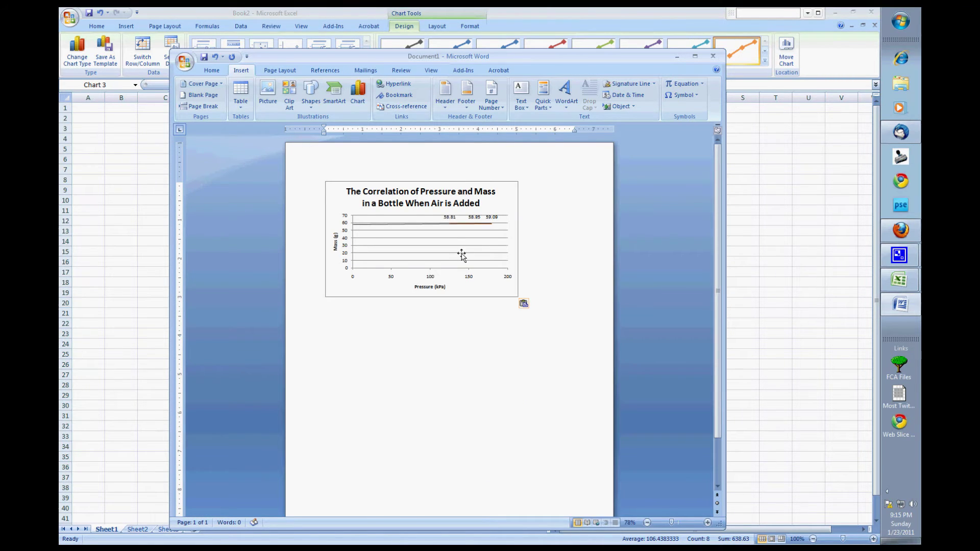
{"action": "left_click", "coordinate": [512, 294]}
{"action": "left_click_drag", "start_coordinate": [515, 296], "coordinate": [577, 343]}
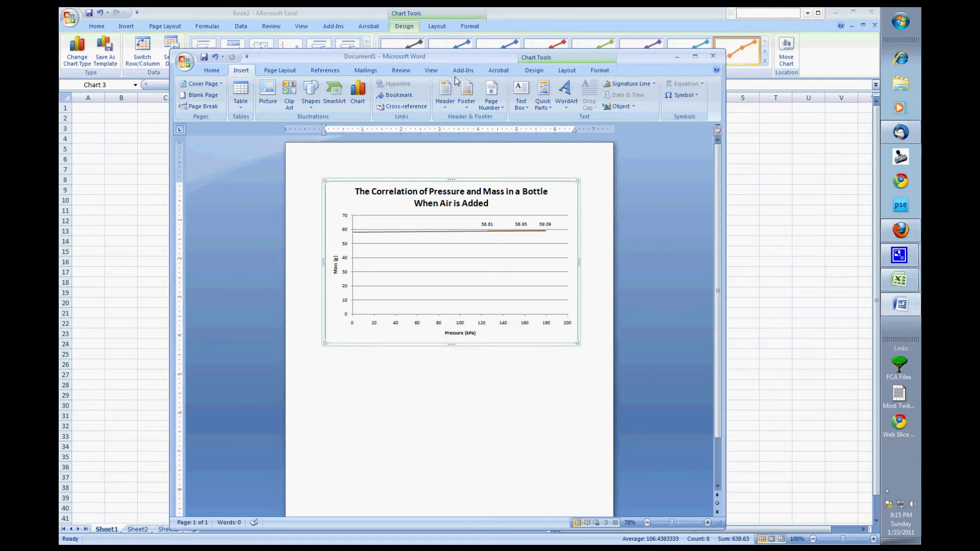
Insert a Simple Text Box, then remove the misplaced one.
{"action": "left_click", "coordinate": [522, 104]}
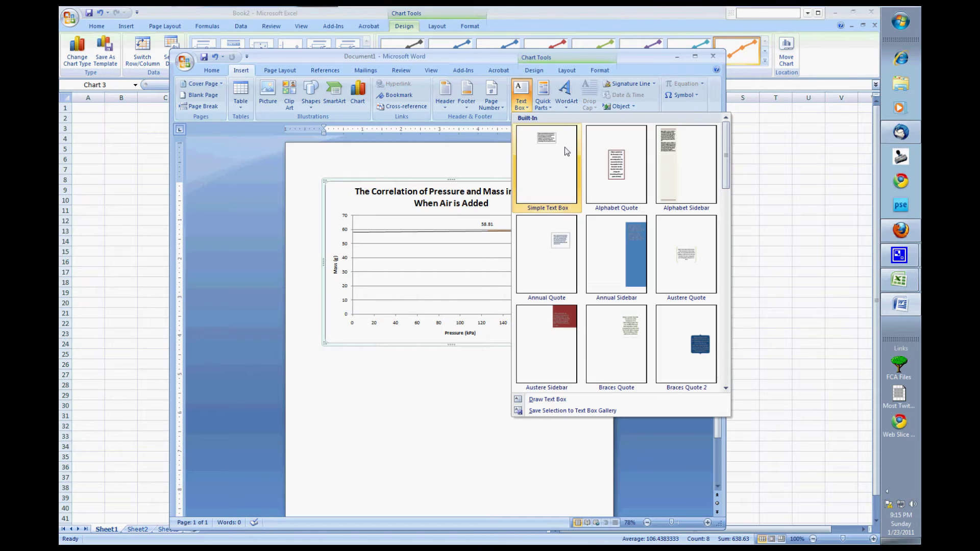
{"action": "left_click", "coordinate": [556, 159]}
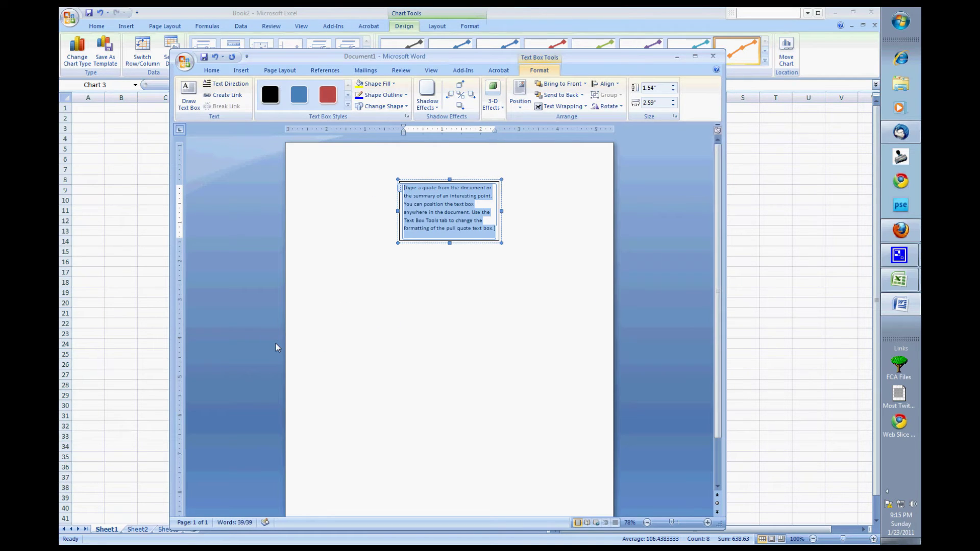
{"action": "key", "text": "ctrl+v"}
Insert a Simple Text Box below the chart and widen it to 6.25 inches.
{"action": "left_click", "coordinate": [422, 348]}
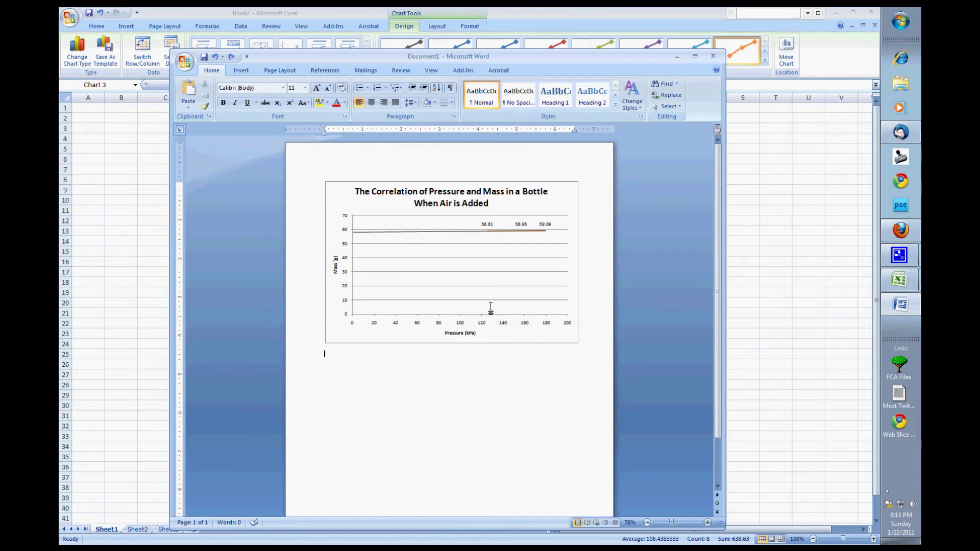
{"action": "left_click", "coordinate": [239, 71]}
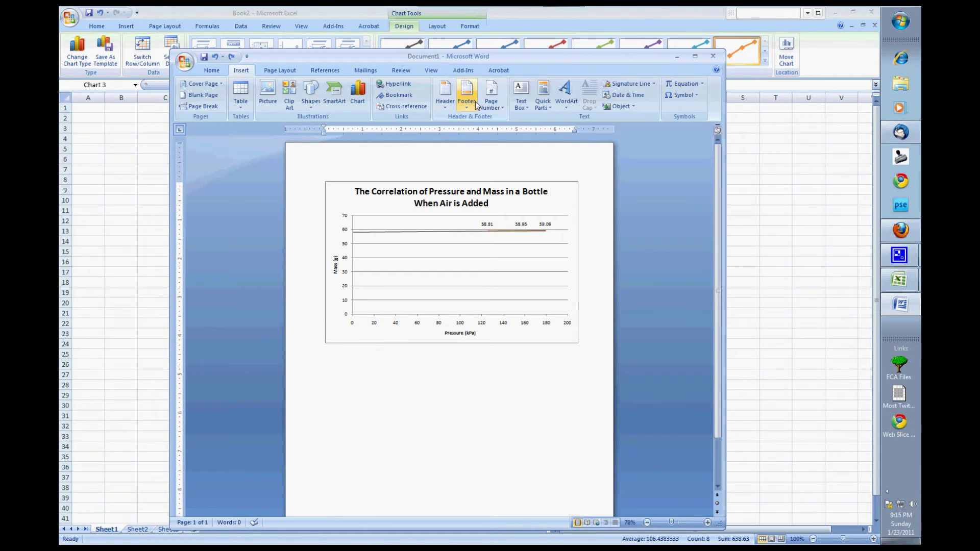
{"action": "left_click", "coordinate": [521, 95]}
{"action": "left_click", "coordinate": [546, 163]}
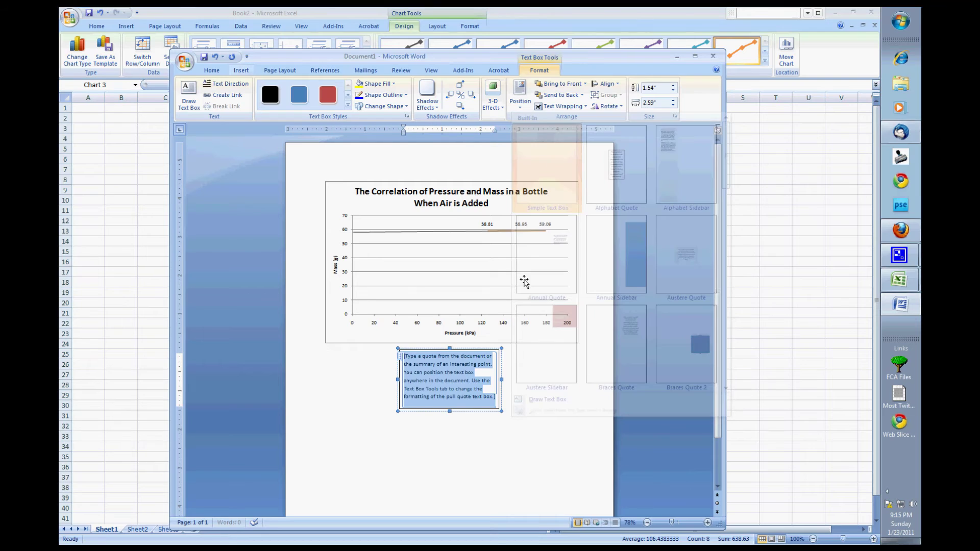
{"action": "left_click_drag", "start_coordinate": [397, 411], "coordinate": [329, 420]}
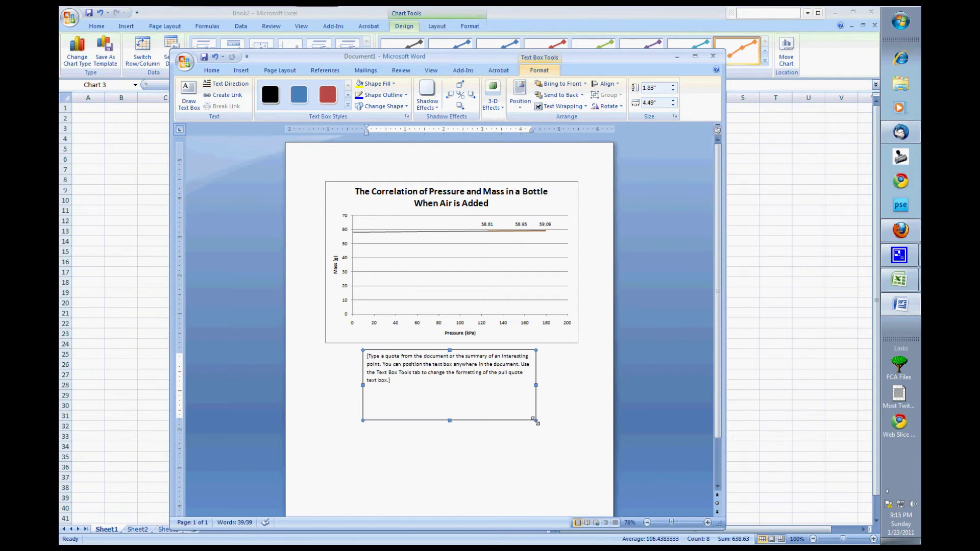
{"action": "left_click_drag", "start_coordinate": [537, 384], "coordinate": [573, 385]}
Replace the text box placeholder with 'It can be seen that as the pressure inside the bottle increases…'.
{"action": "left_click", "coordinate": [374, 373]}
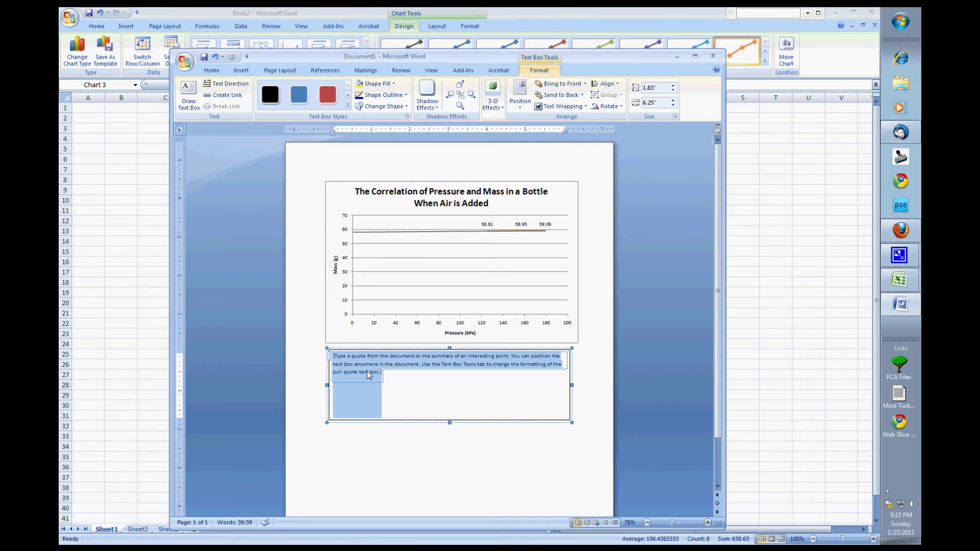
{"action": "key", "text": "Delete"}
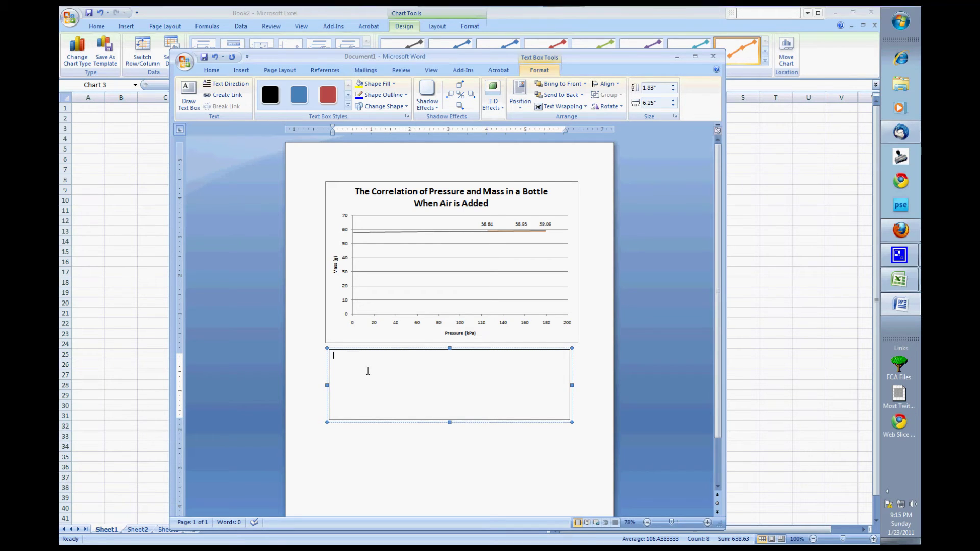
{"action": "type", "text": "It can be s"}
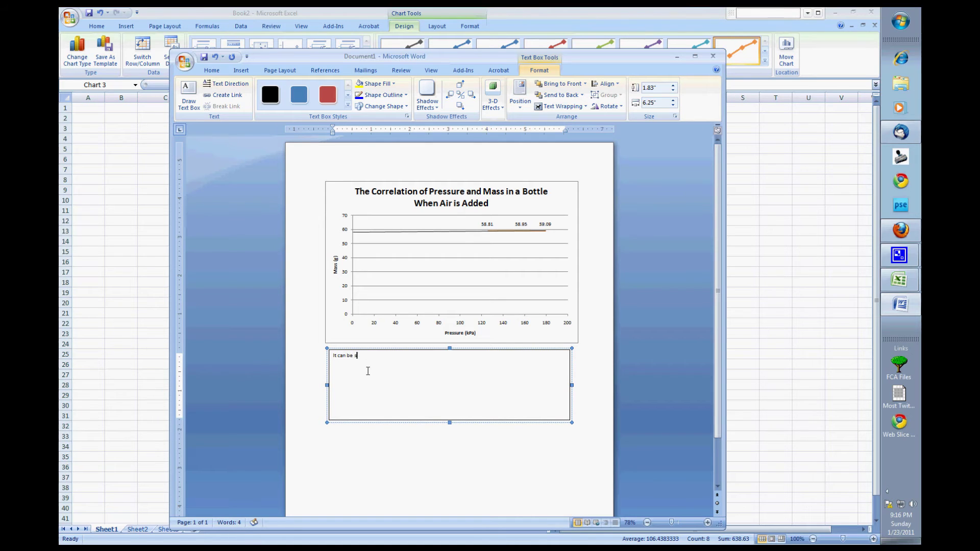
{"action": "type", "text": "een that as the pres"}
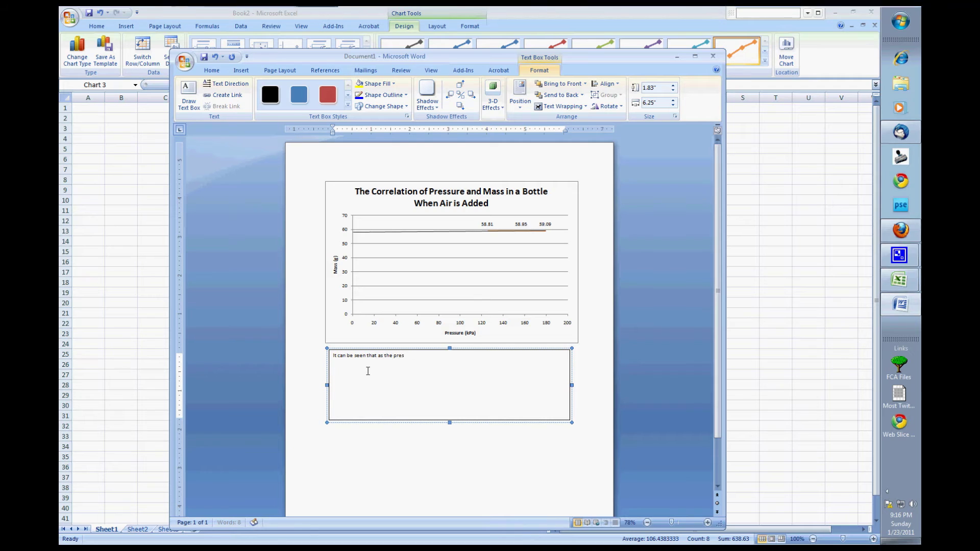
{"action": "type", "text": "sure inside"}
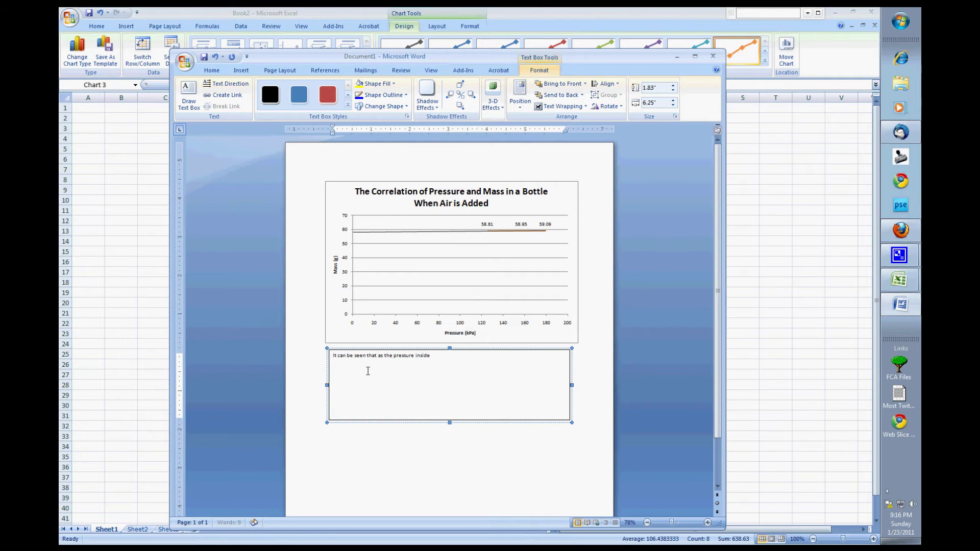
{"action": "type", "text": " the bottle increases, the mass also increases. A"}
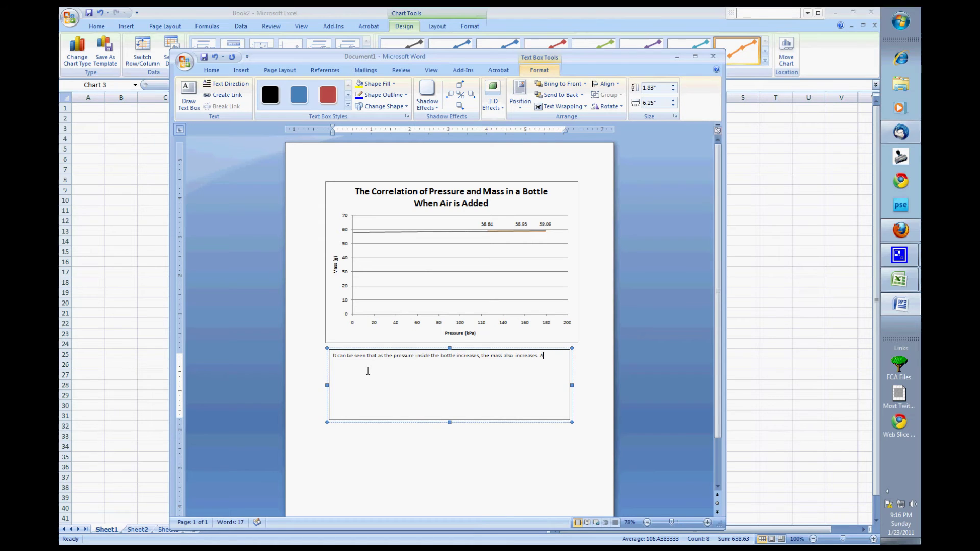
{"action": "type", "text": "lth"}
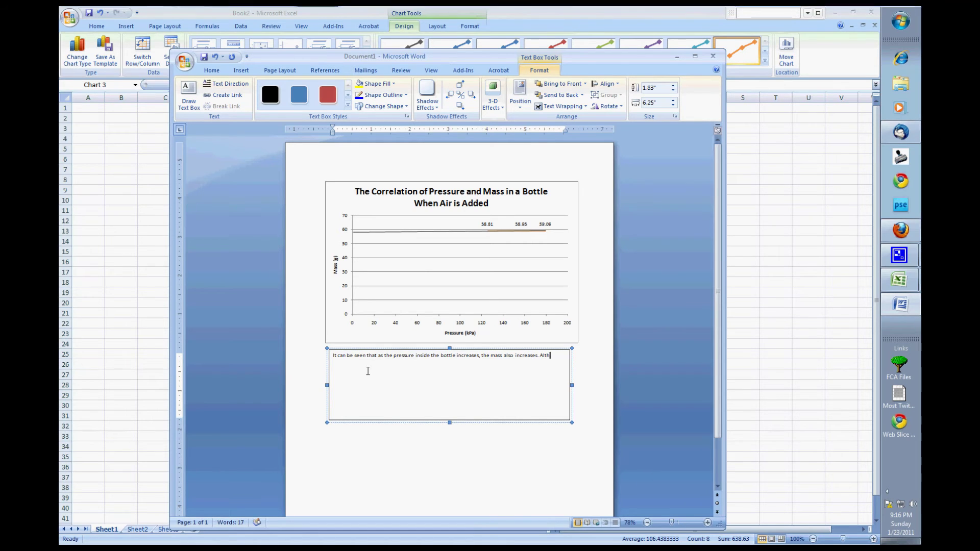
{"action": "type", "text": "ough the ch"}
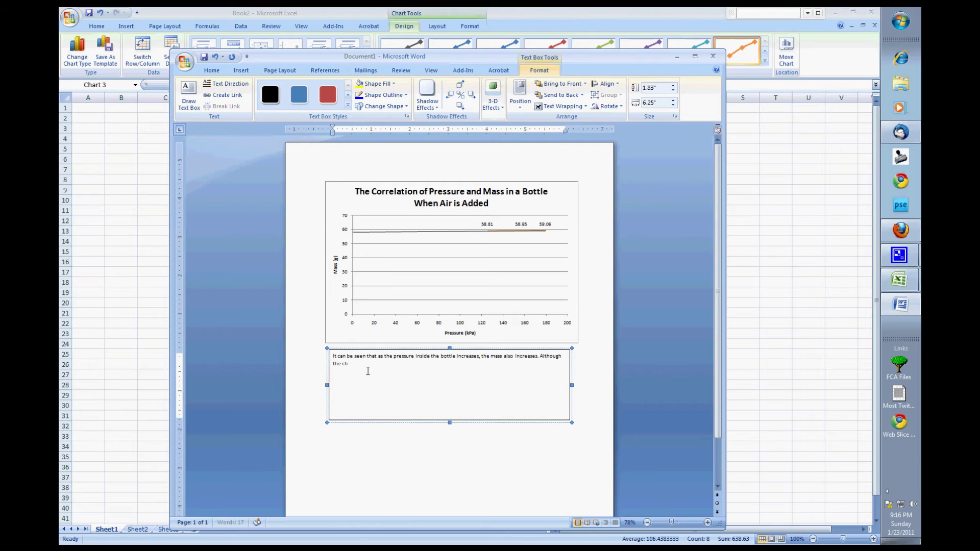
{"action": "type", "text": "ange seems small, it should be noted that most of the mass present is from the bottle and"}
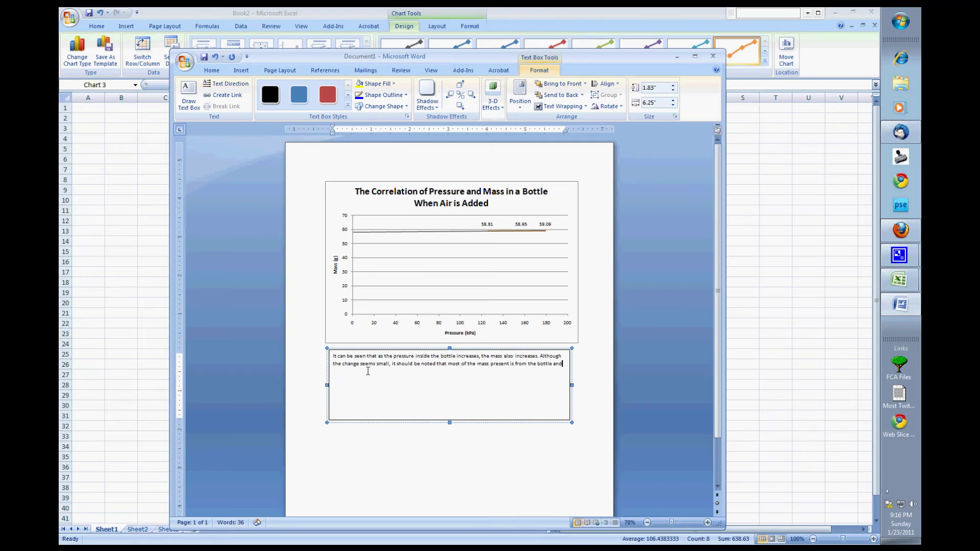
{"action": "type", "text": " syrin"}
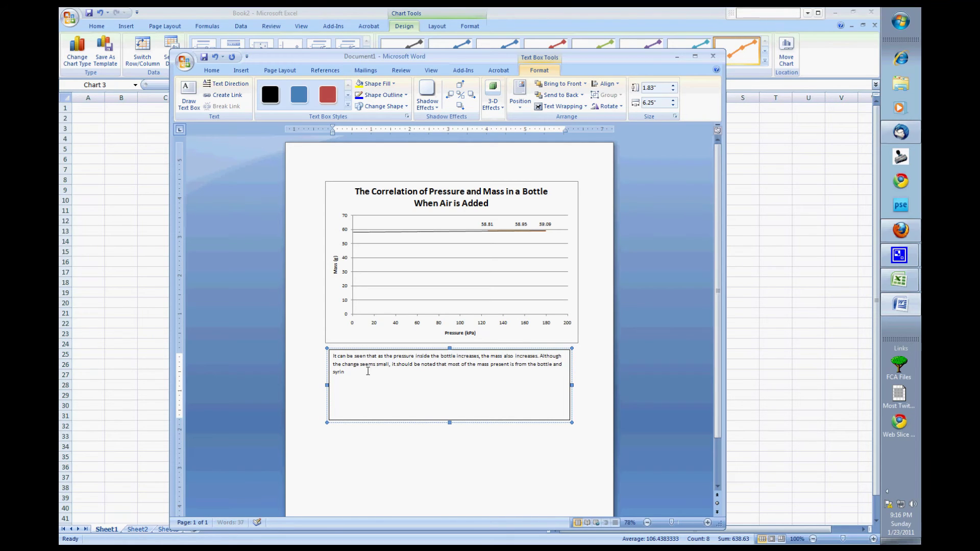
{"action": "type", "text": "ge that ware u"}
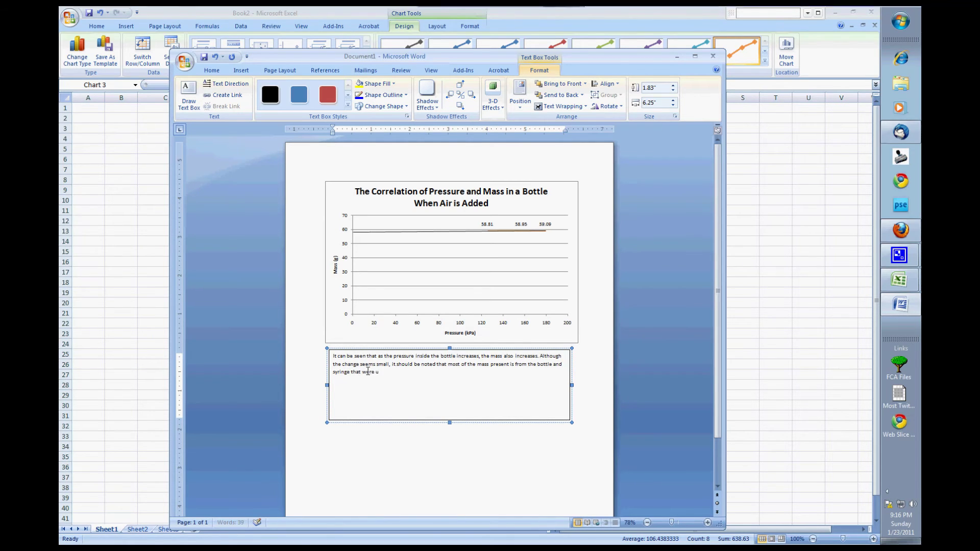
{"action": "type", "text": "sed"}
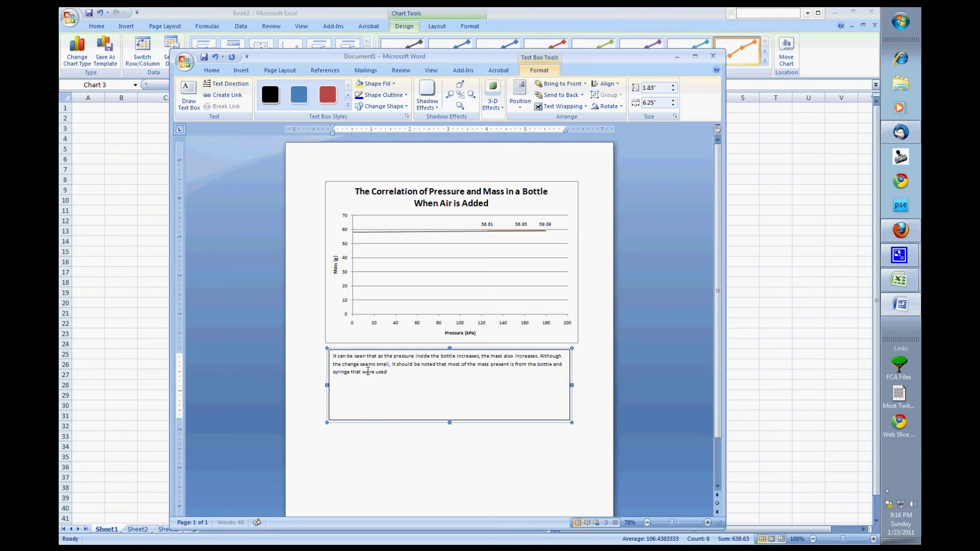
{"action": "type", "text": " to measure the pressure. If the air alone were meas"}
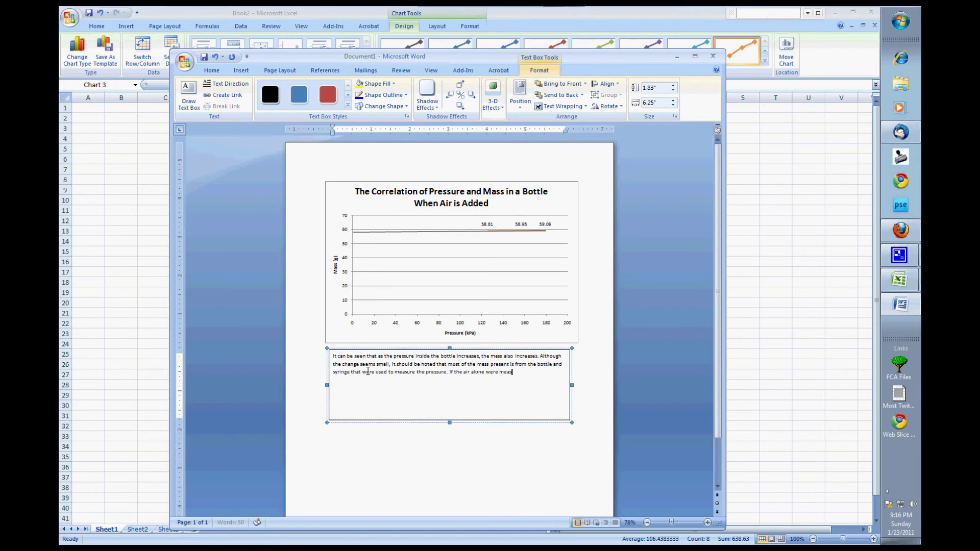
{"action": "type", "text": "su"}
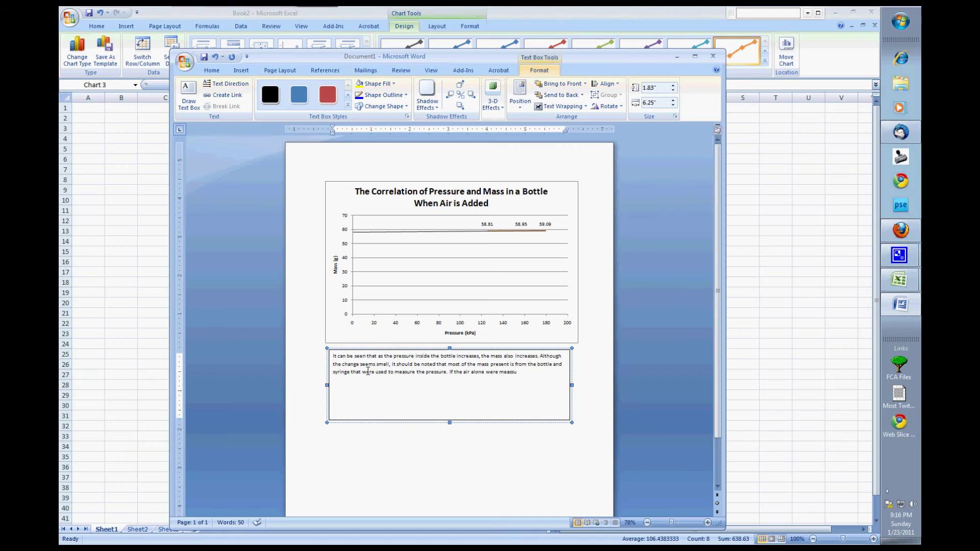
{"action": "type", "text": "re"}
{"action": "type", "text": "ed"}
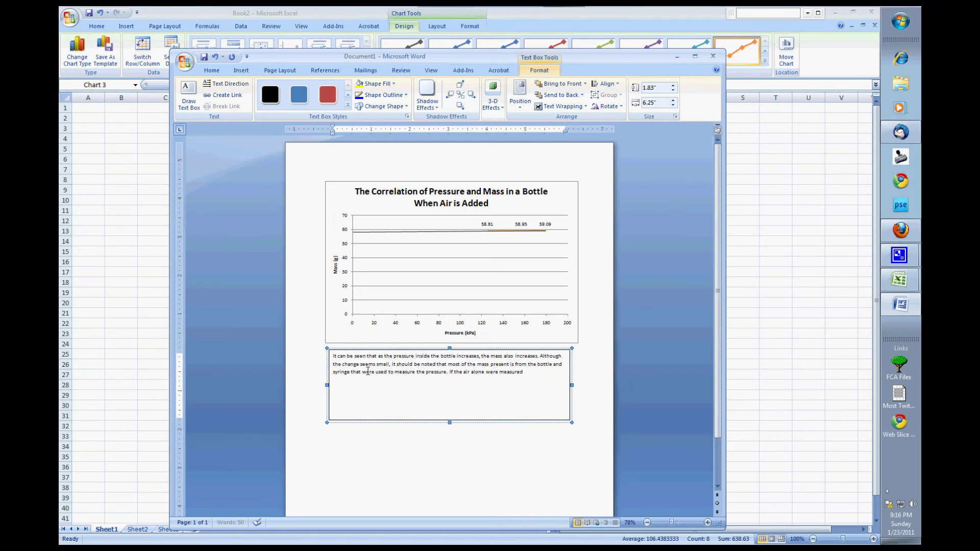
{"action": "type", "text": ", the differen"}
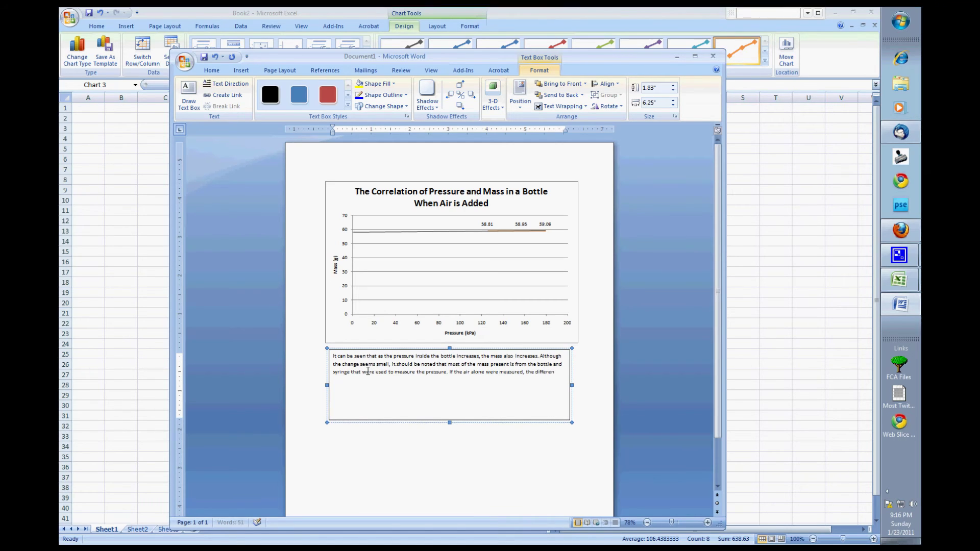
{"action": "type", "text": "ces wou"}
{"action": "type", "text": "ld seem"}
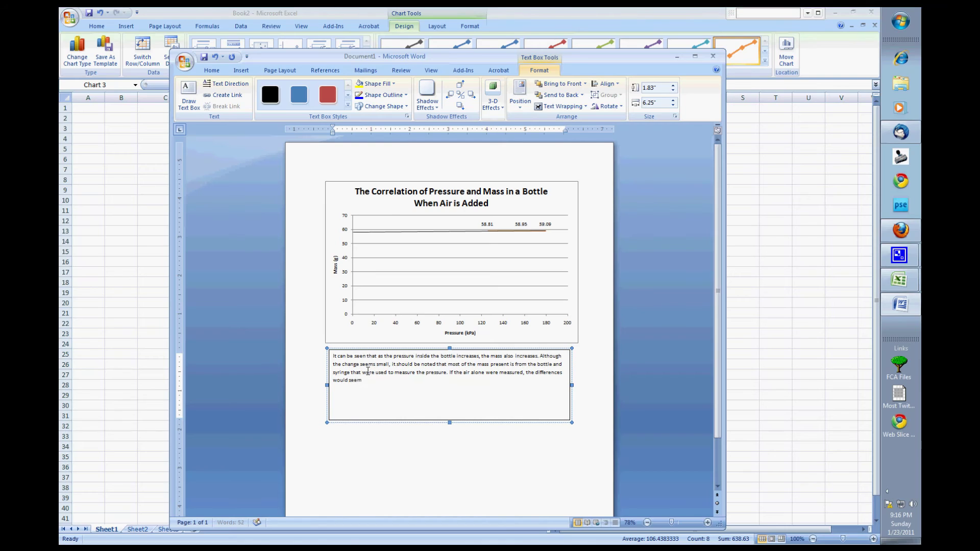
{"action": "type", "text": " much more significan"}
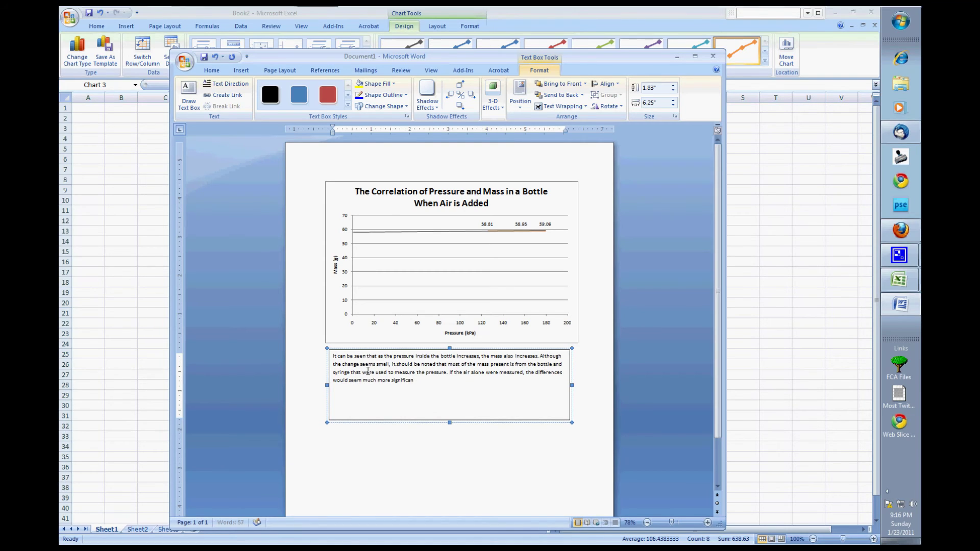
{"action": "type", "text": "t. The increase in mass is due"}
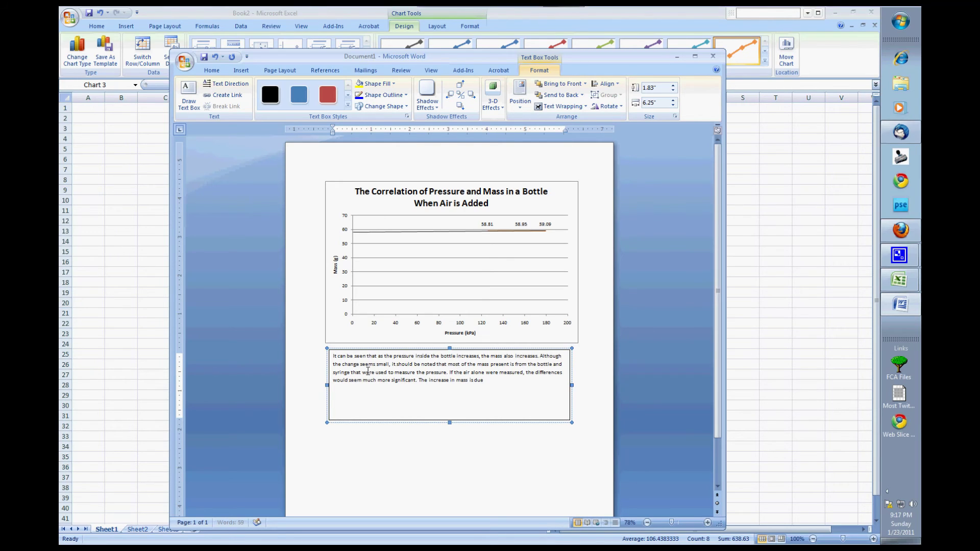
{"action": "type", "text": " to the added air, and there i"}
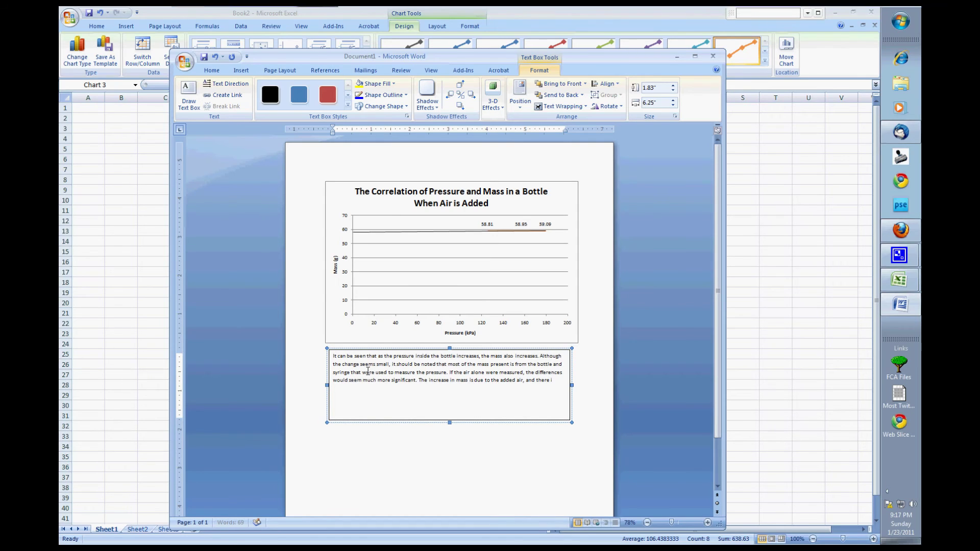
{"action": "type", "text": "s a d"}
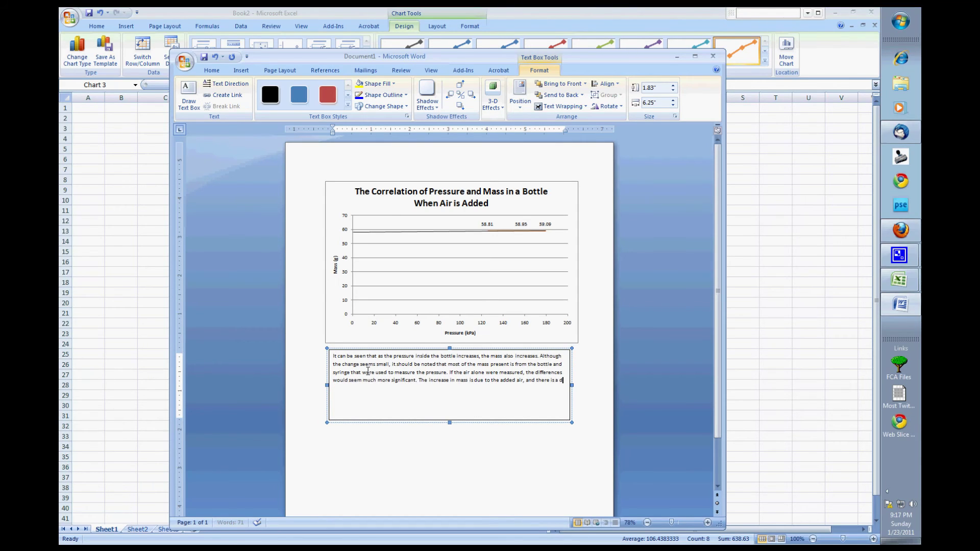
{"action": "type", "text": "irect corre"}
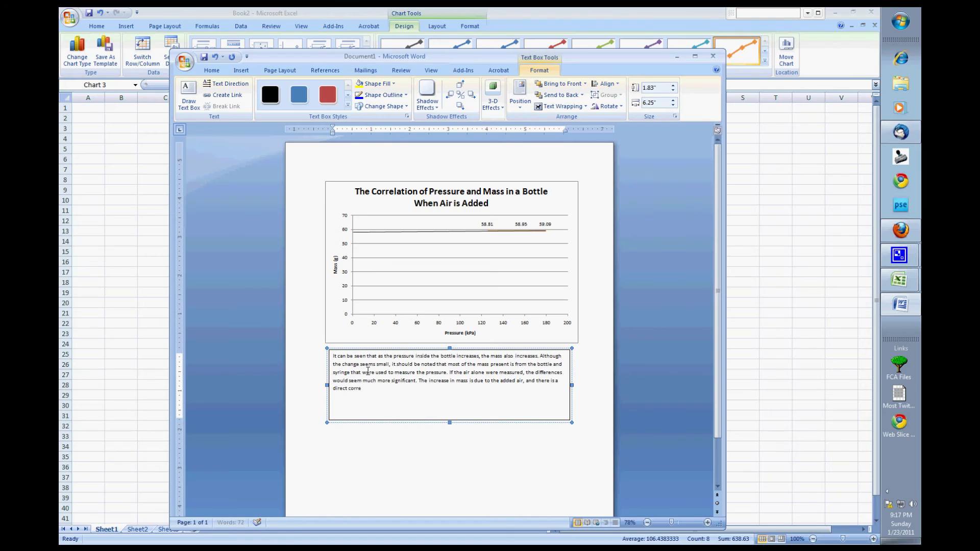
{"action": "type", "text": "lation between"}
{"action": "type", "text": " pressure and mas"}
{"action": "type", "text": "s, as wou"}
{"action": "type", "text": "ould be"}
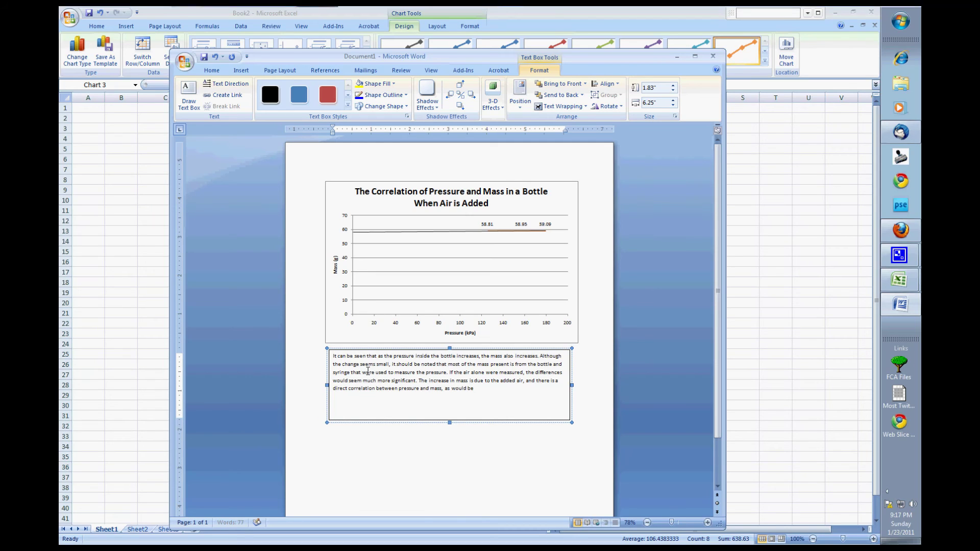
{"action": "type", "text": " expected."}
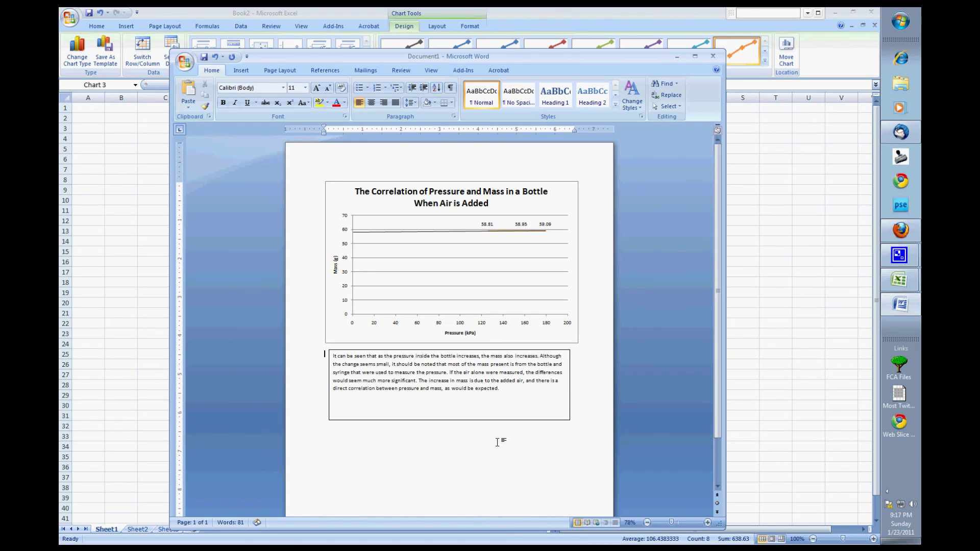
Select the text box holding the finished pressure-and-mass paragraph as an object.
{"action": "left_click", "coordinate": [496, 421]}
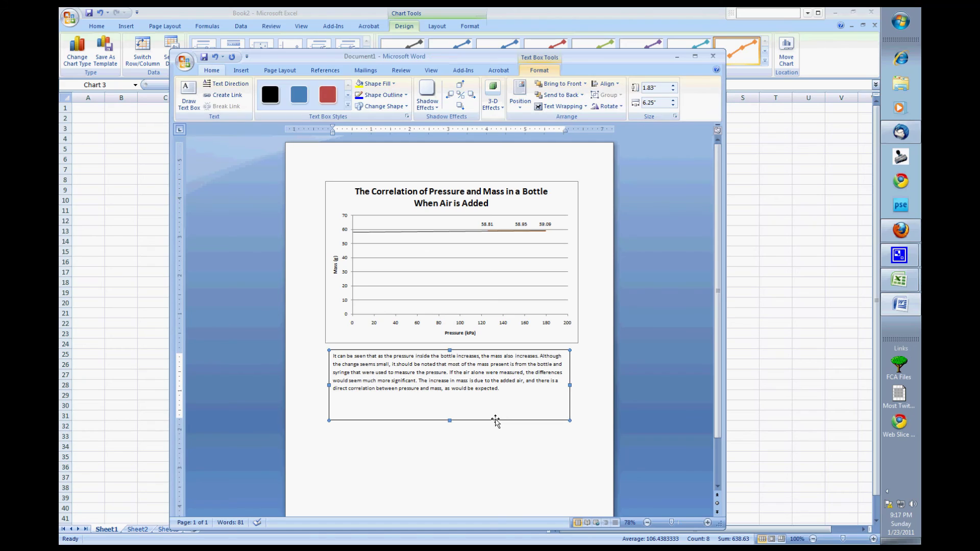
Set the paragraph text box's line colour to No Color in Format Text Box.
{"action": "right_click", "coordinate": [496, 421]}
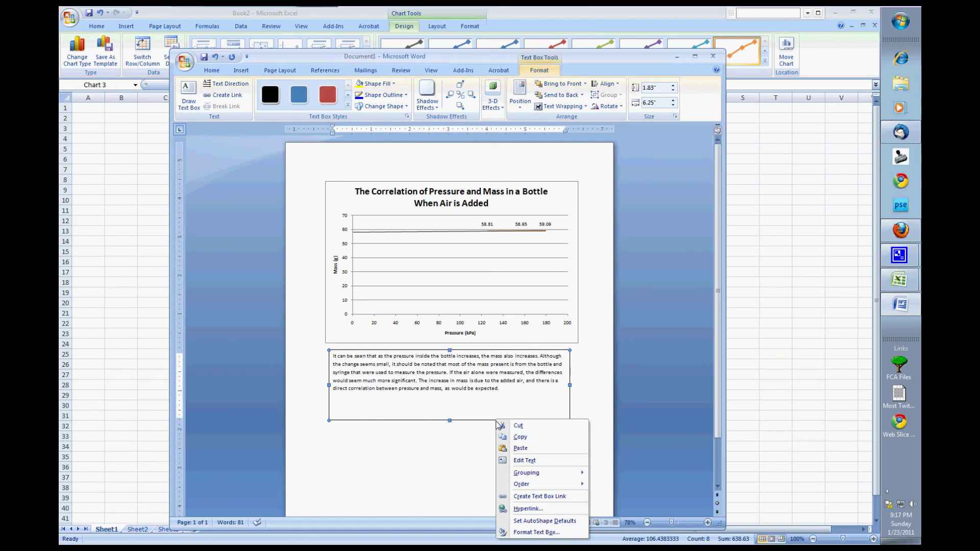
{"action": "mouse_move", "coordinate": [528, 485]}
{"action": "left_click", "coordinate": [533, 532]}
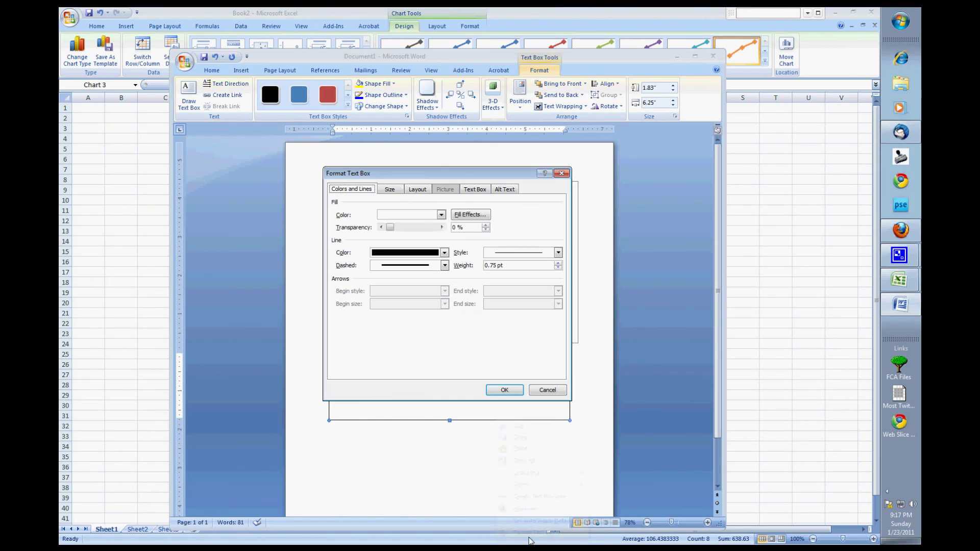
{"action": "left_click", "coordinate": [408, 265]}
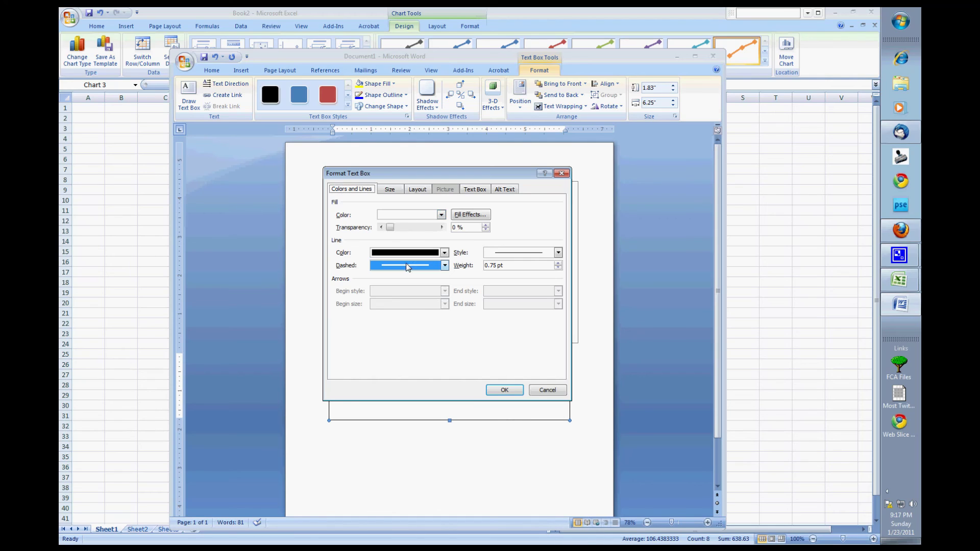
{"action": "left_click", "coordinate": [407, 265]}
{"action": "left_click", "coordinate": [414, 253]}
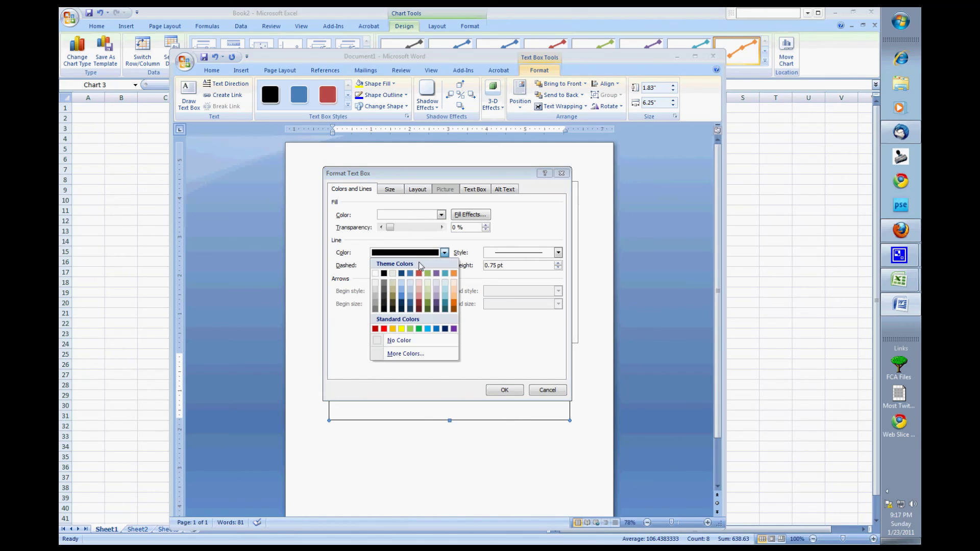
{"action": "left_click", "coordinate": [398, 341]}
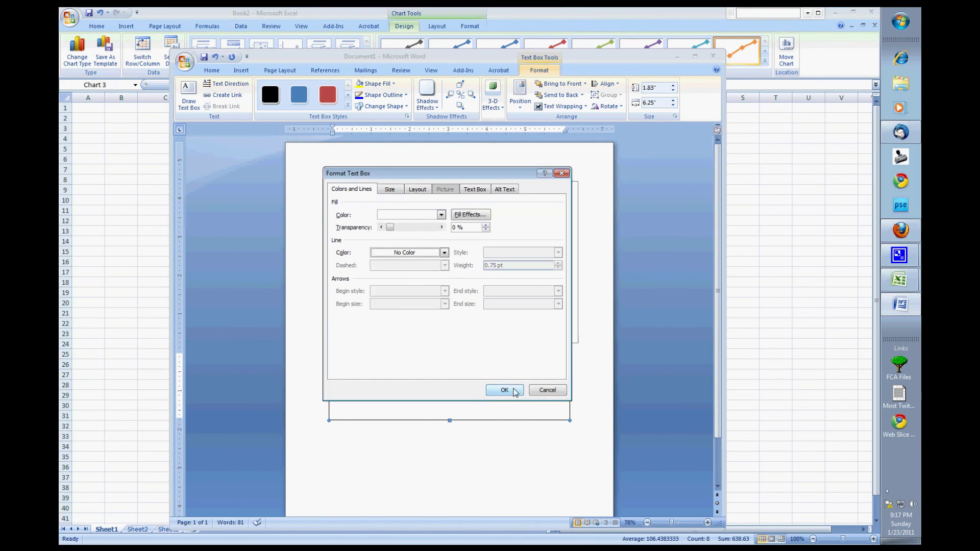
{"action": "left_click", "coordinate": [504, 390]}
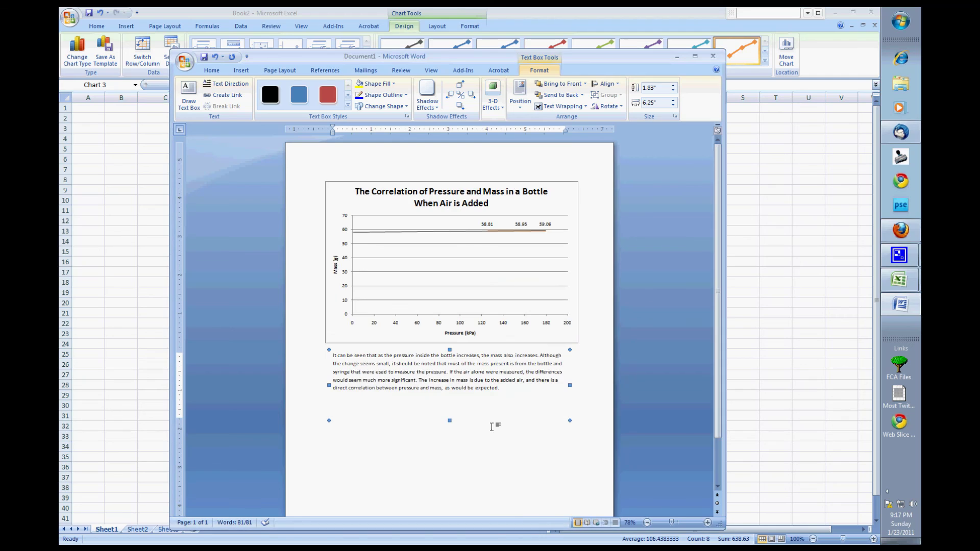
Add a 'Figure 1-' caption line above the paragraph in the text box.
{"action": "left_click", "coordinate": [332, 354]}
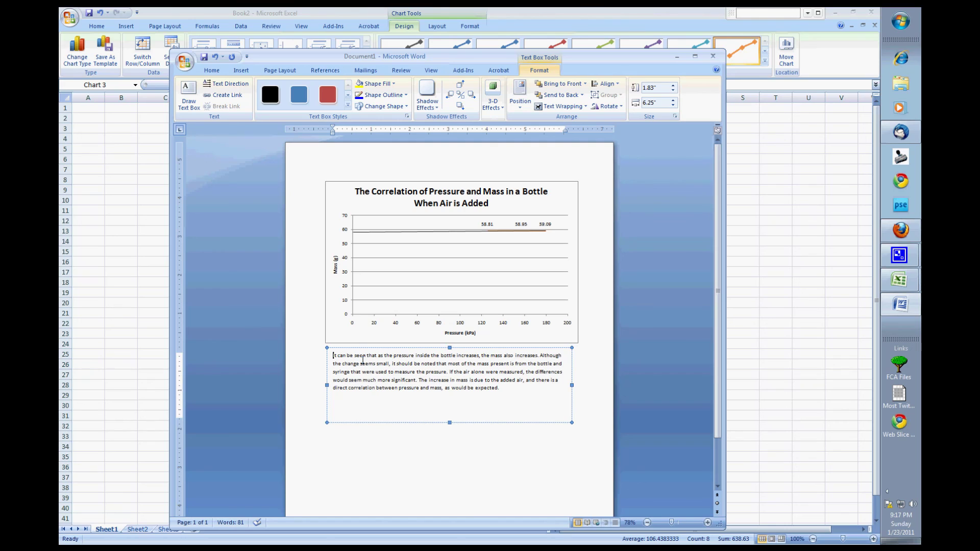
{"action": "type", "text": "Figur"}
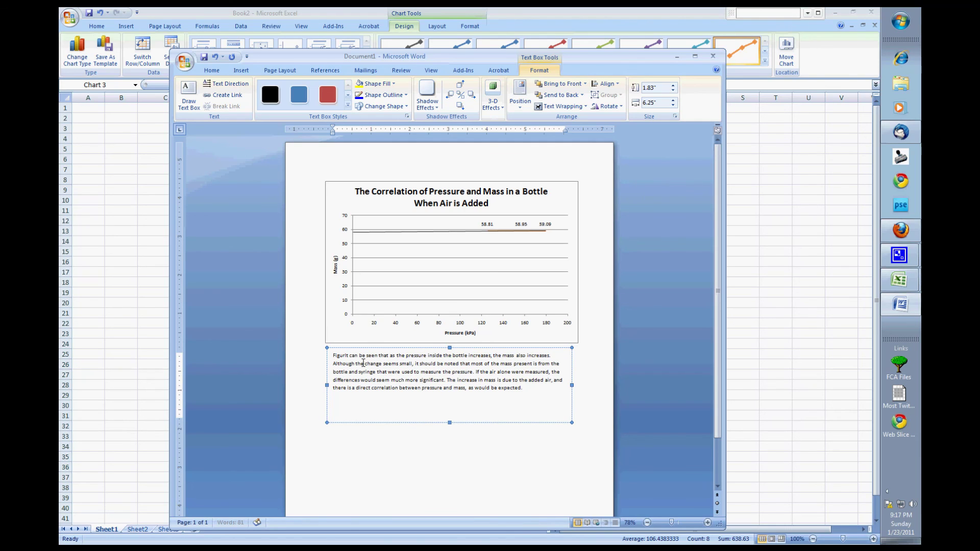
{"action": "type", "text": "e 1"}
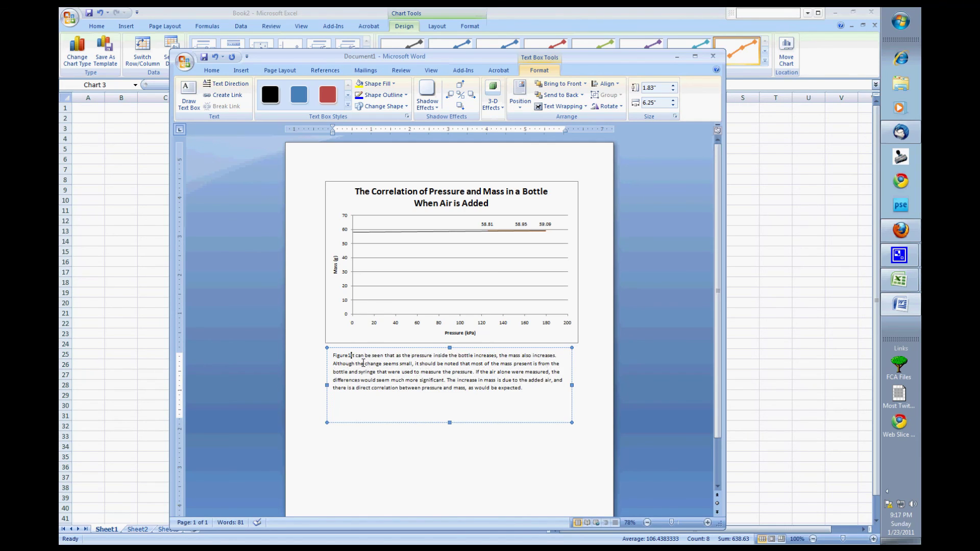
{"action": "type", "text": "-"}
{"action": "key", "text": "Return"}
{"action": "key", "text": "Return"}
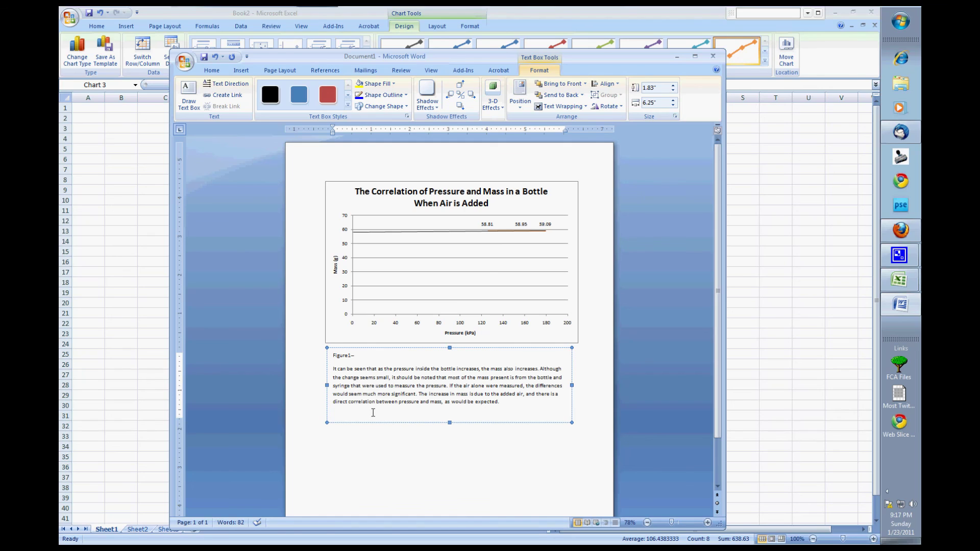
Enlarge all the text box's text from 11 to 14 pt.
{"action": "left_click_drag", "start_coordinate": [373, 412], "coordinate": [337, 359]}
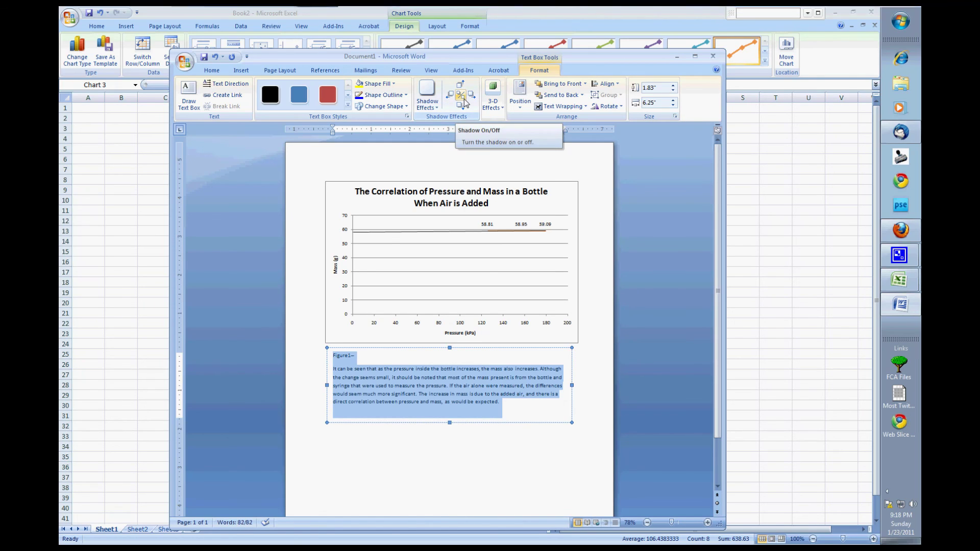
{"action": "scroll", "coordinate": [301, 90], "scroll_direction": "up", "scroll_amount": 9}
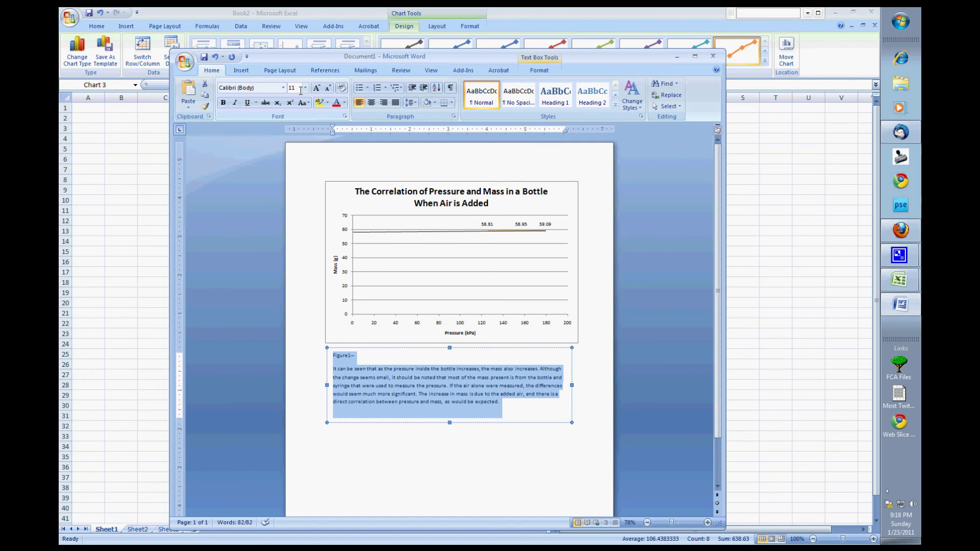
{"action": "left_click", "coordinate": [305, 88]}
{"action": "left_click", "coordinate": [291, 142]}
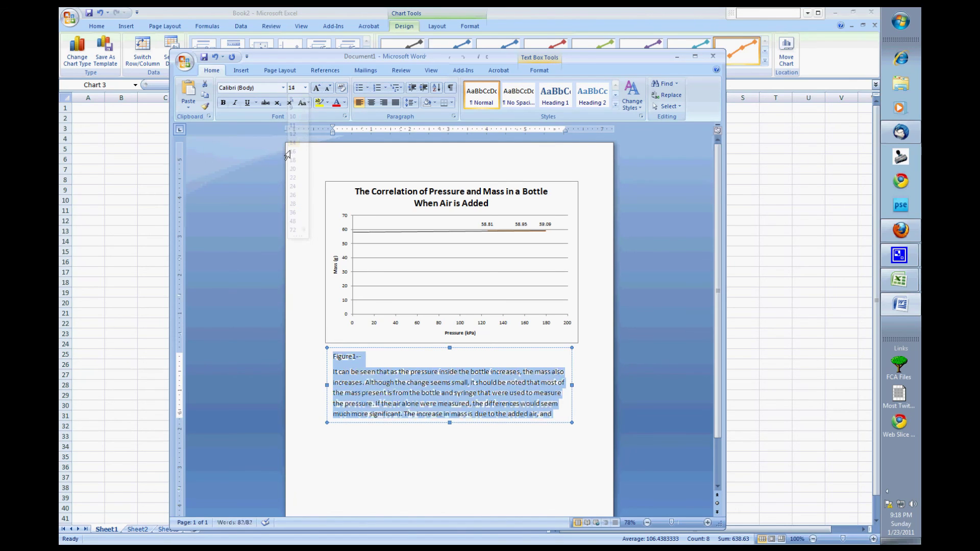
{"action": "left_click", "coordinate": [401, 431]}
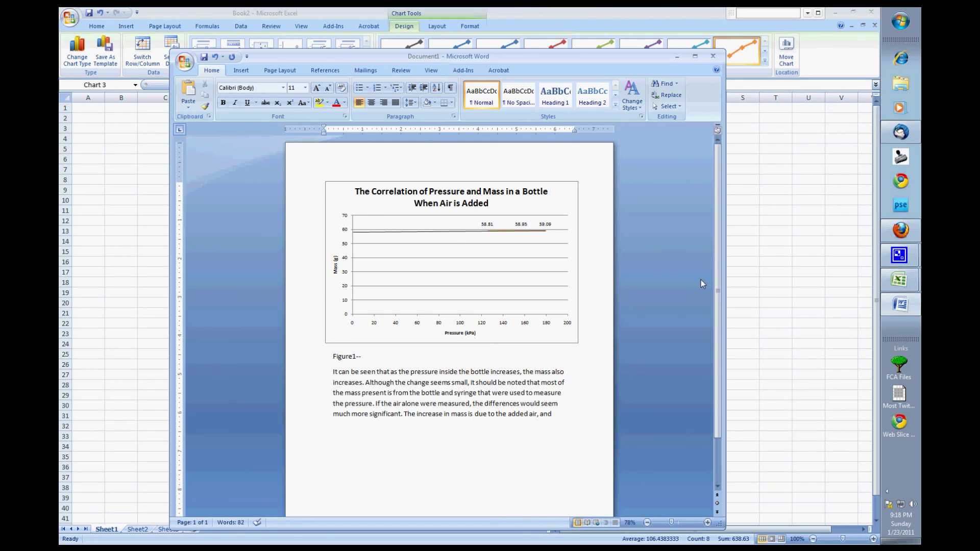
{"action": "left_click", "coordinate": [891, 259]}
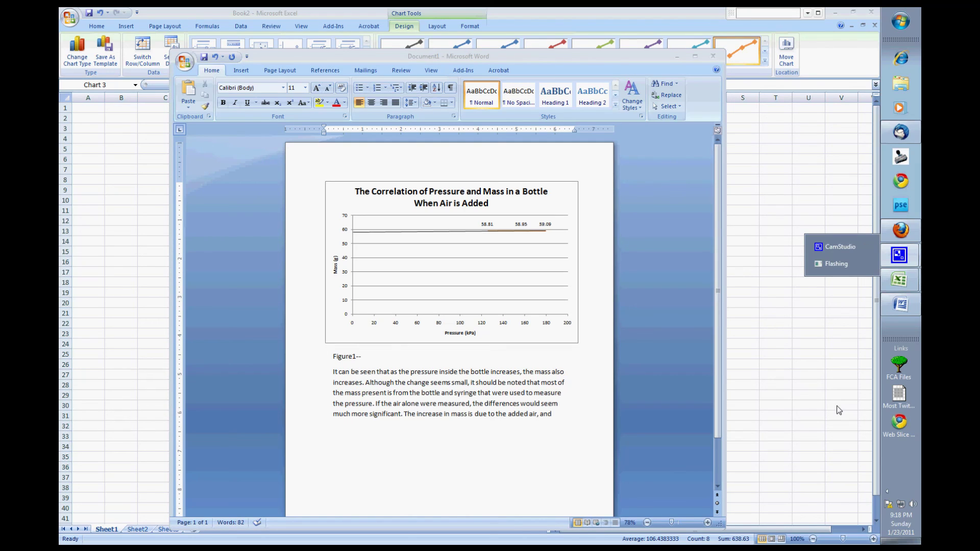
{"action": "left_click", "coordinate": [839, 247]}
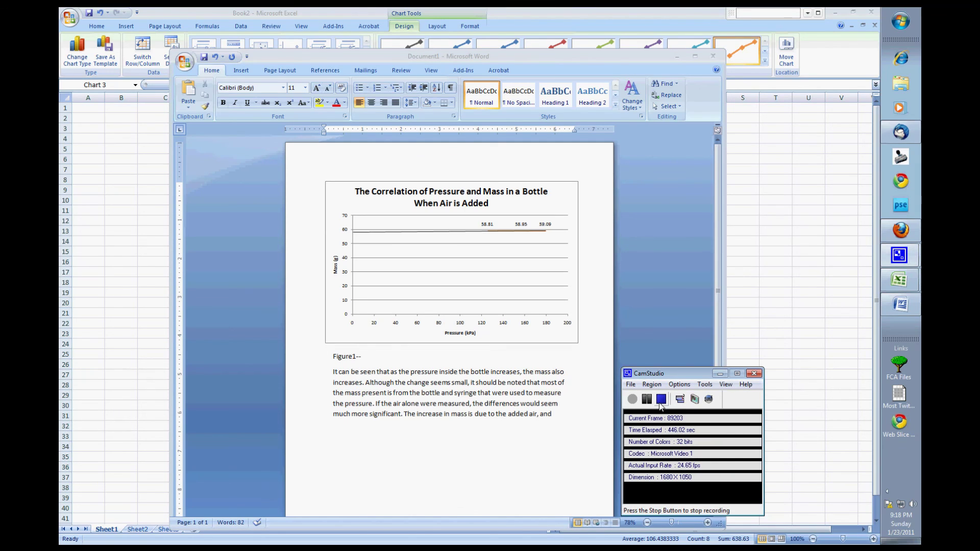